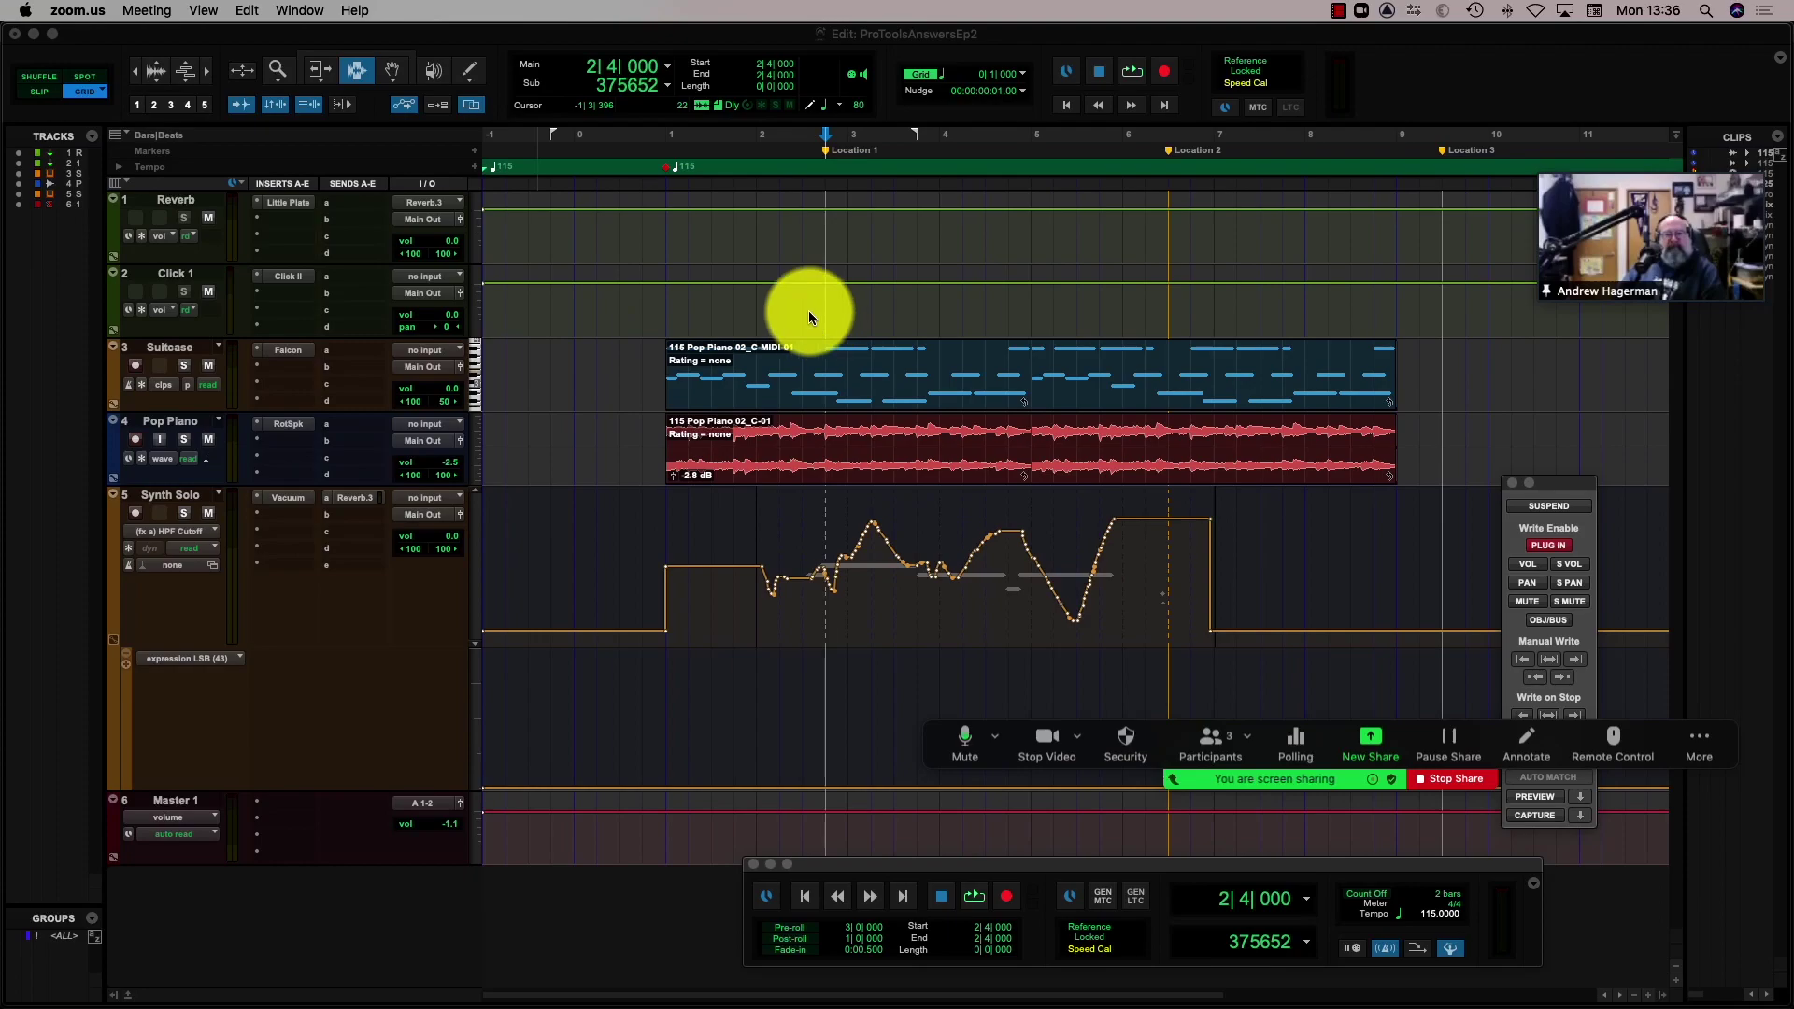
# Open Preferences on the Metering page and show the track meter type choices (Sample Peak).
pyautogui.click(759, 34)
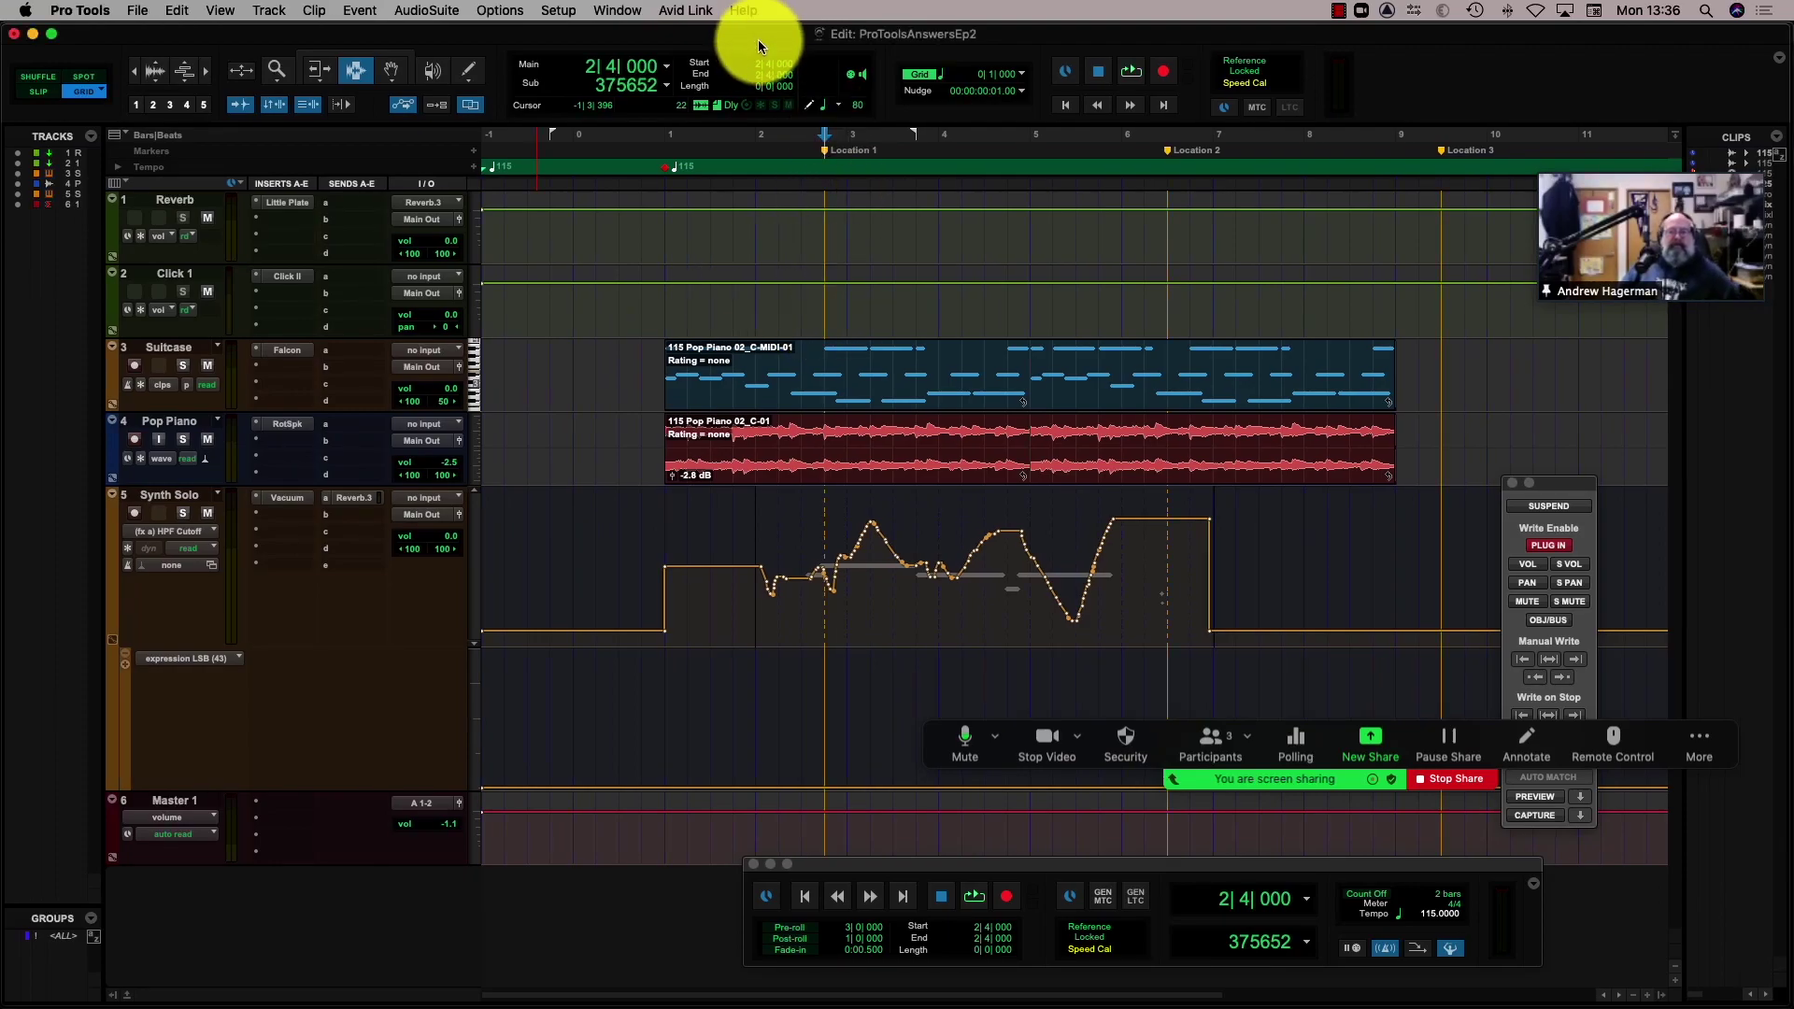
pyautogui.click(559, 13)
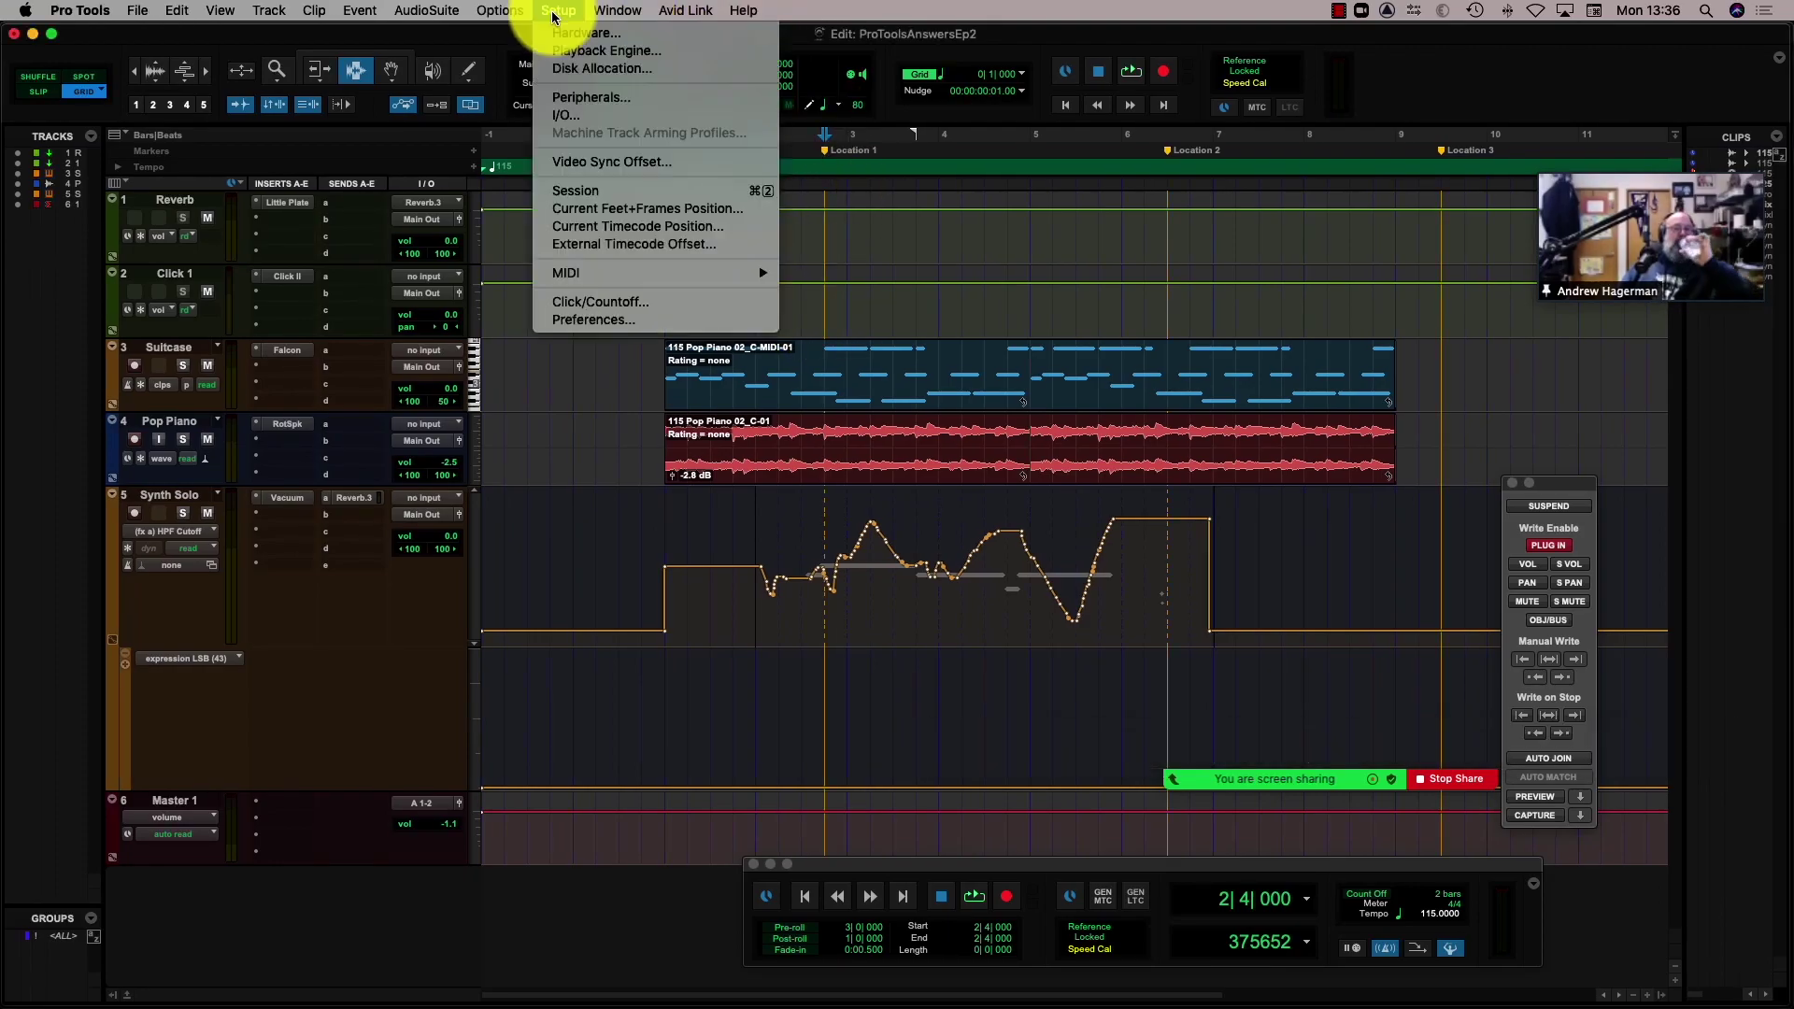
pyautogui.click(703, 322)
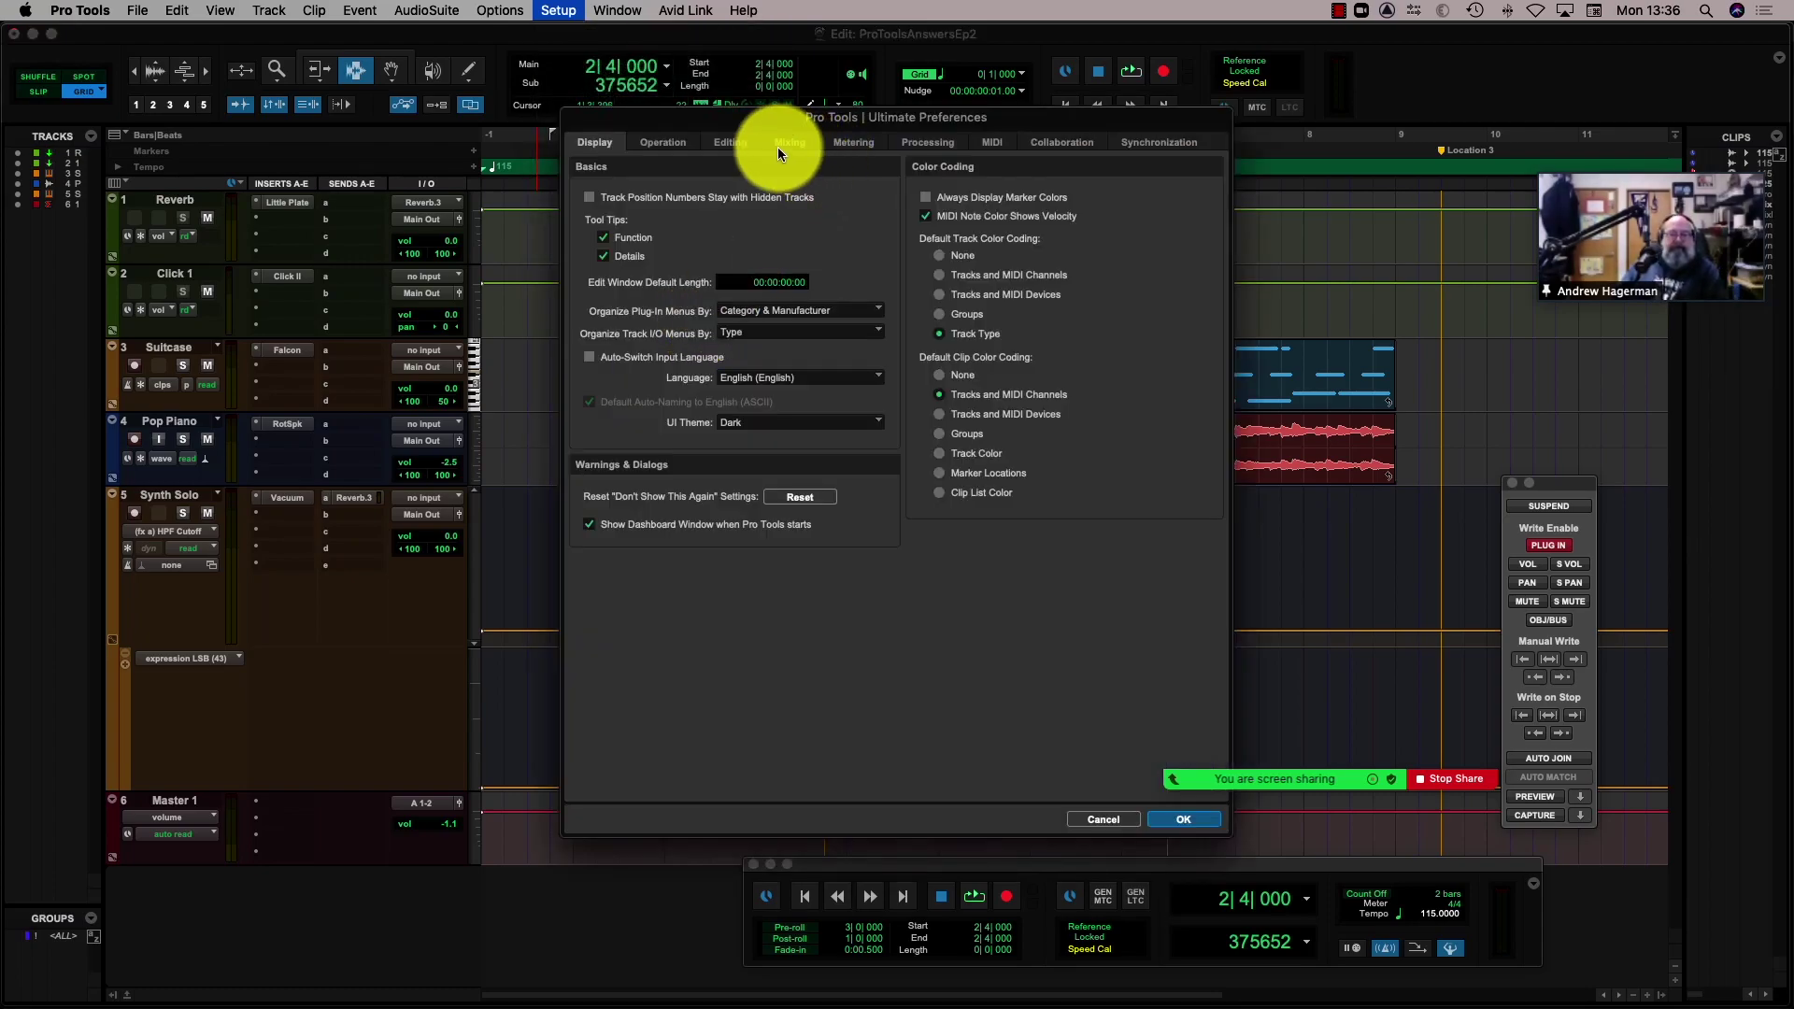
pyautogui.click(855, 143)
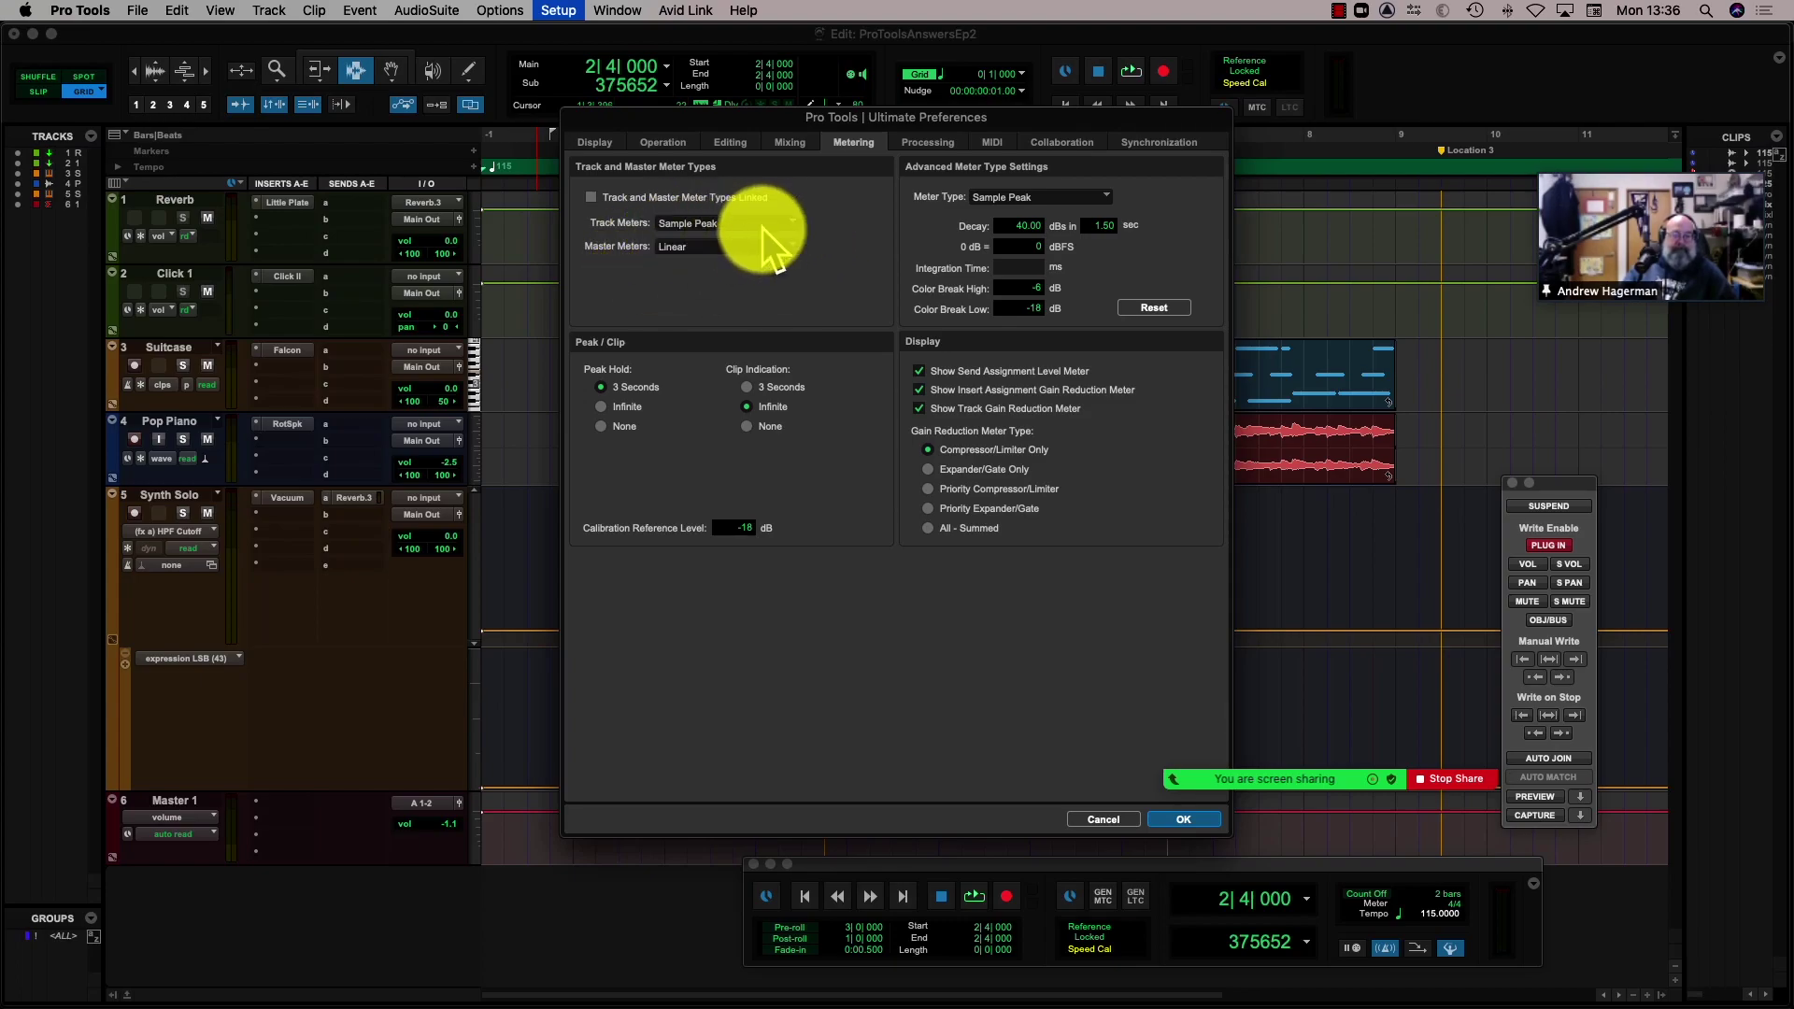
pyautogui.click(789, 224)
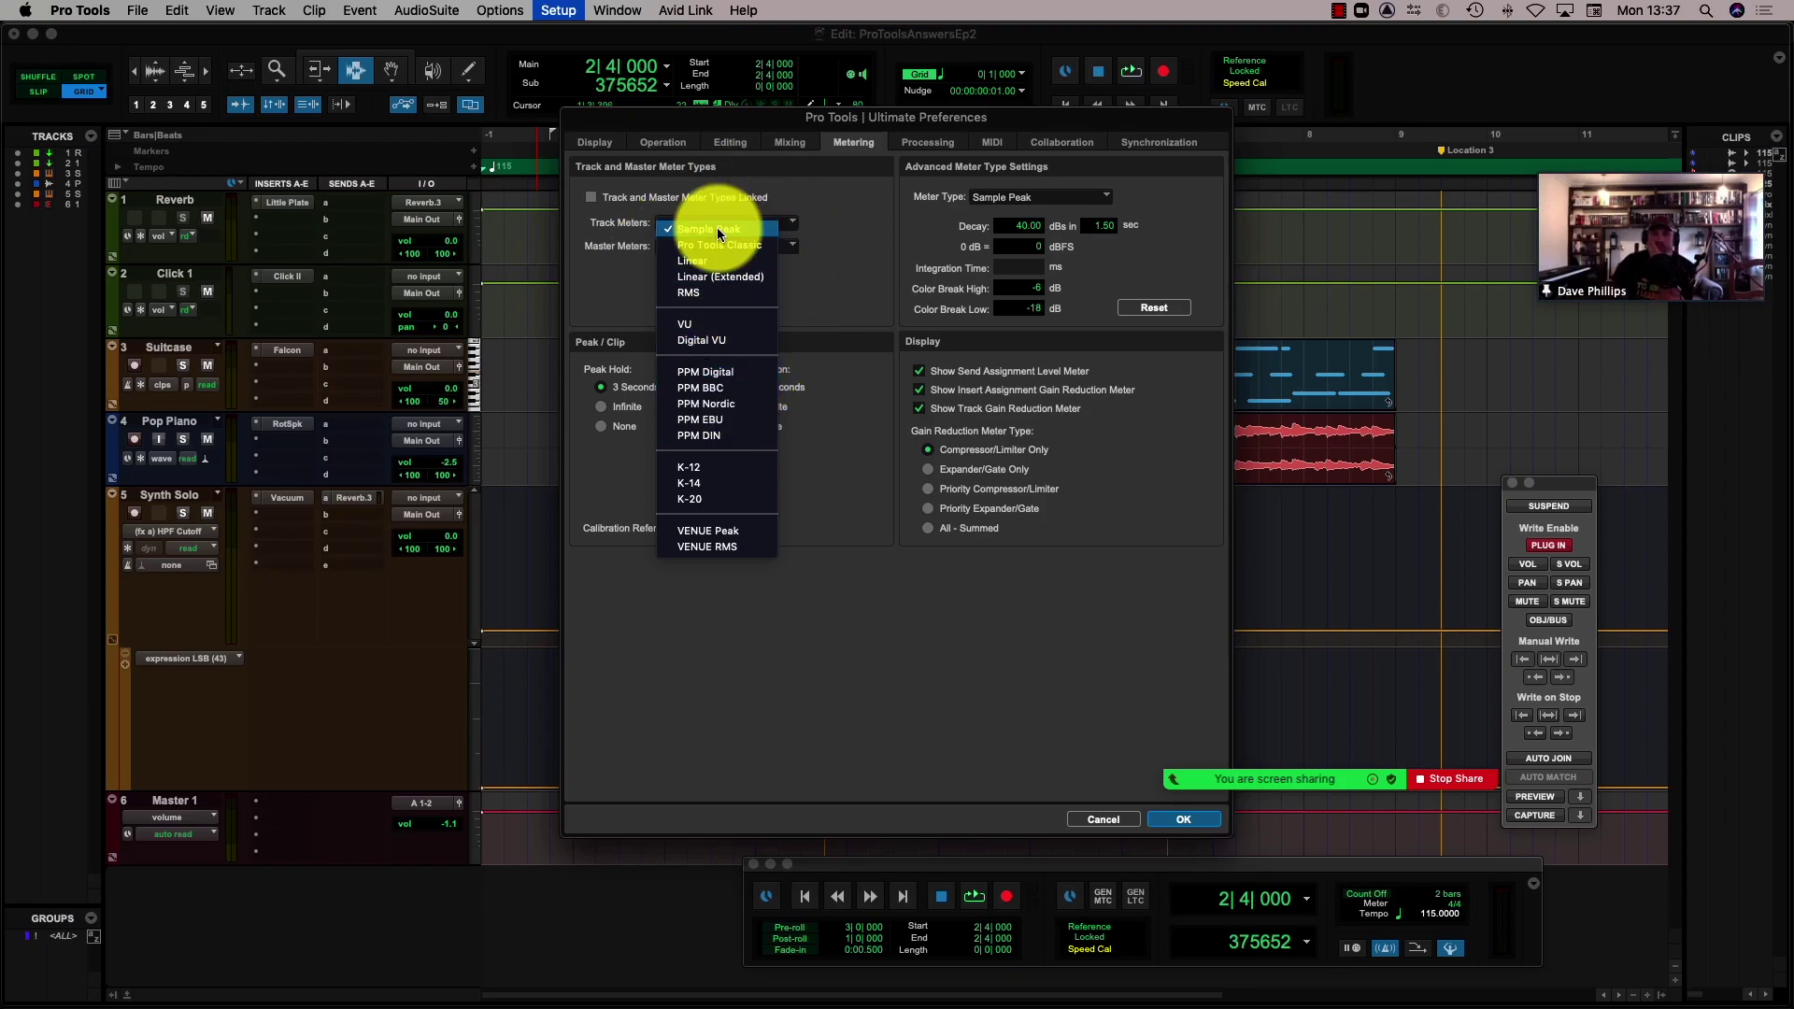
pyautogui.click(833, 227)
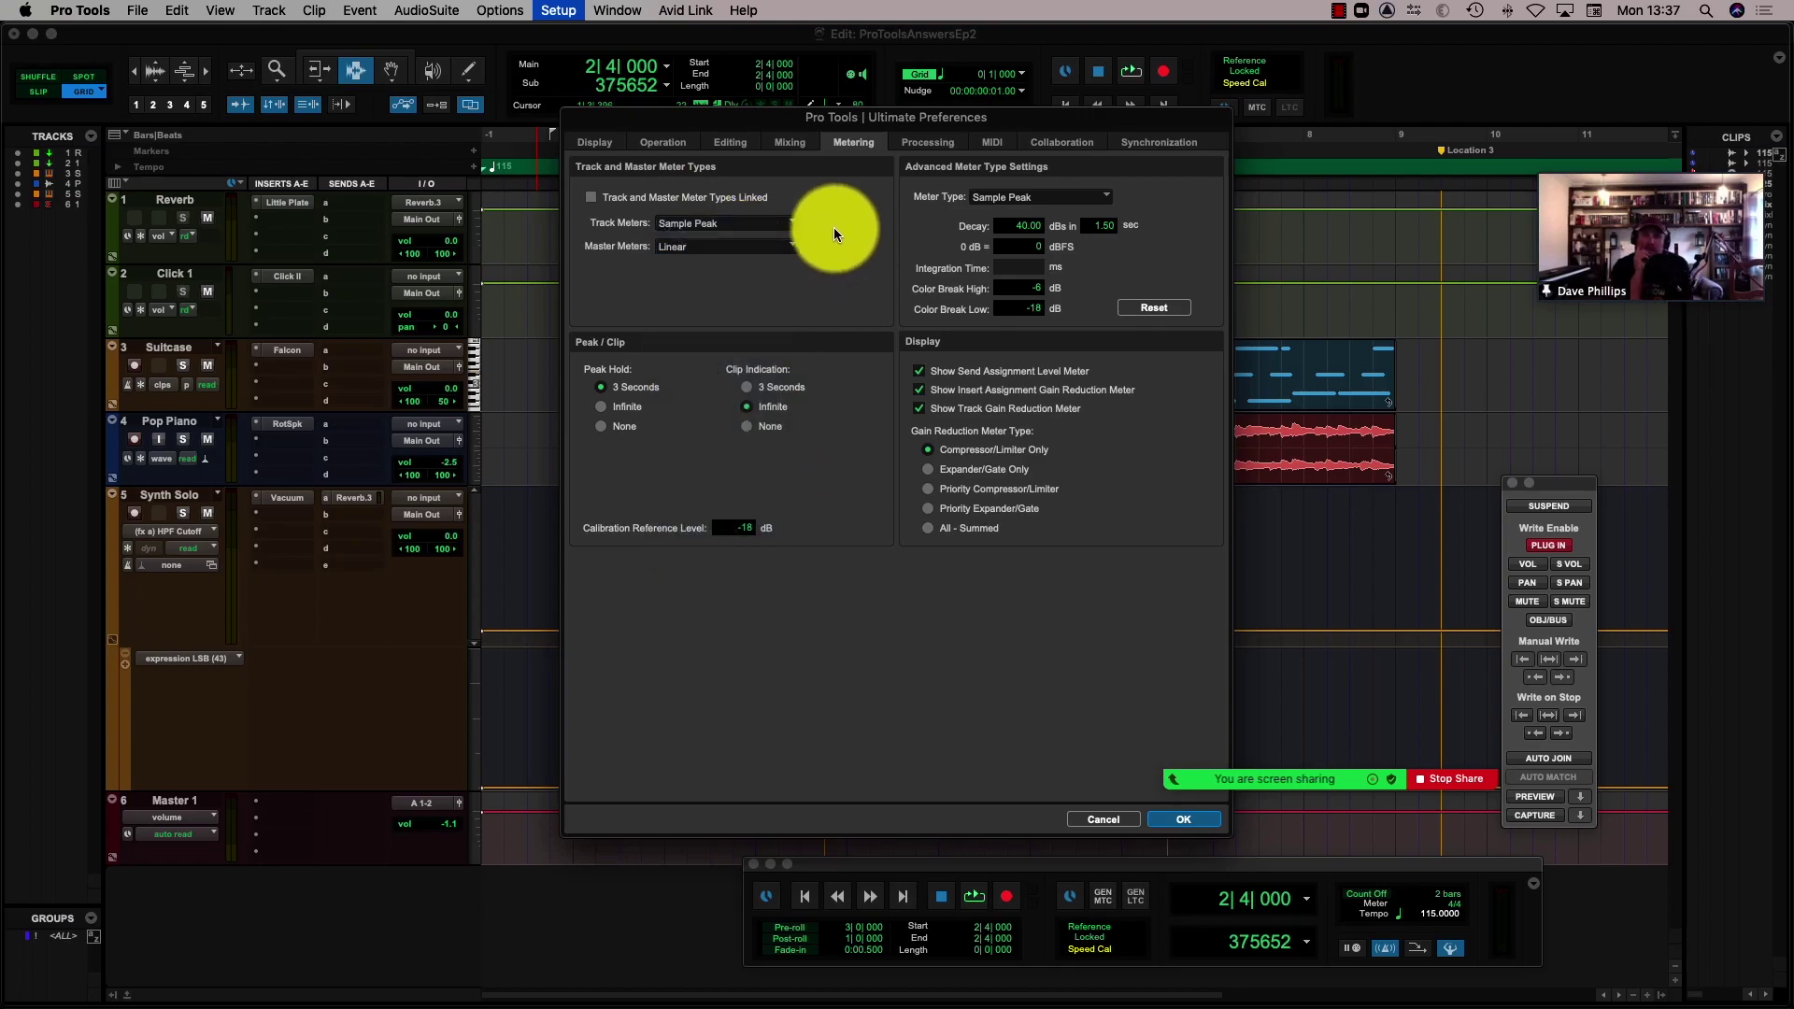
# Touch the 1.50 sec Decay field, then close Preferences to return to the Edit window.
pyautogui.click(1095, 227)
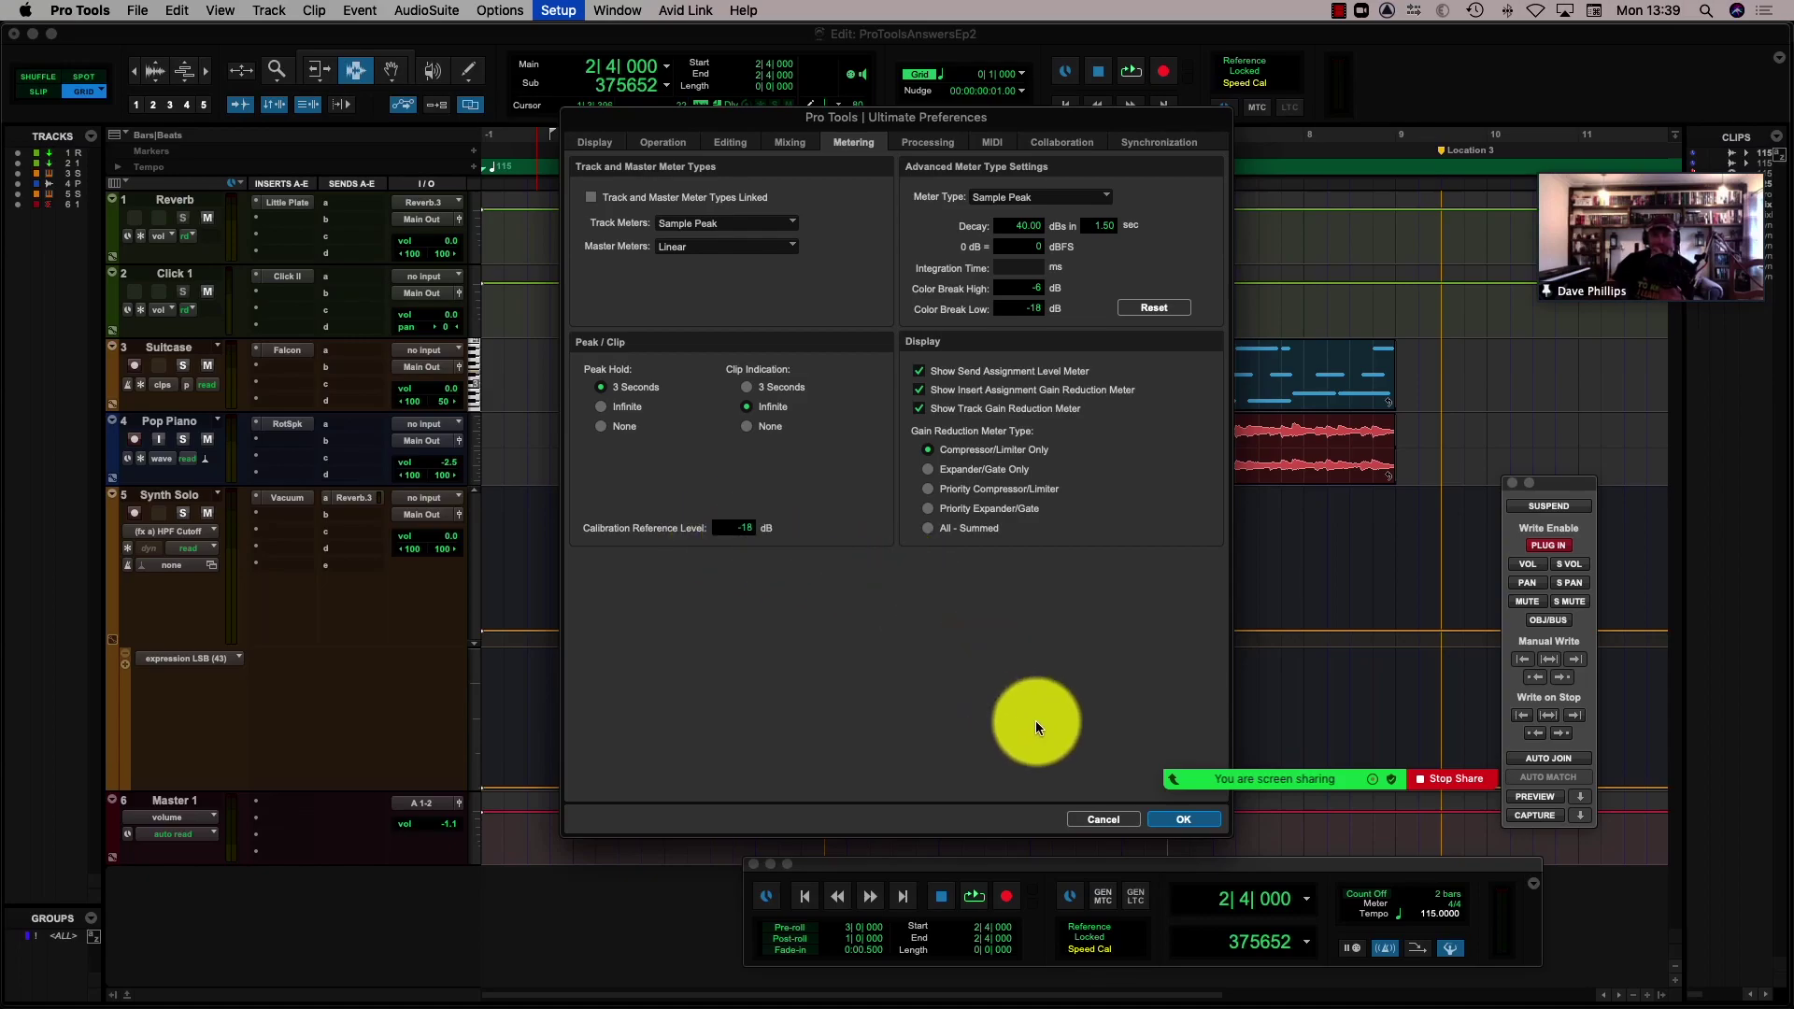
pyautogui.click(1095, 822)
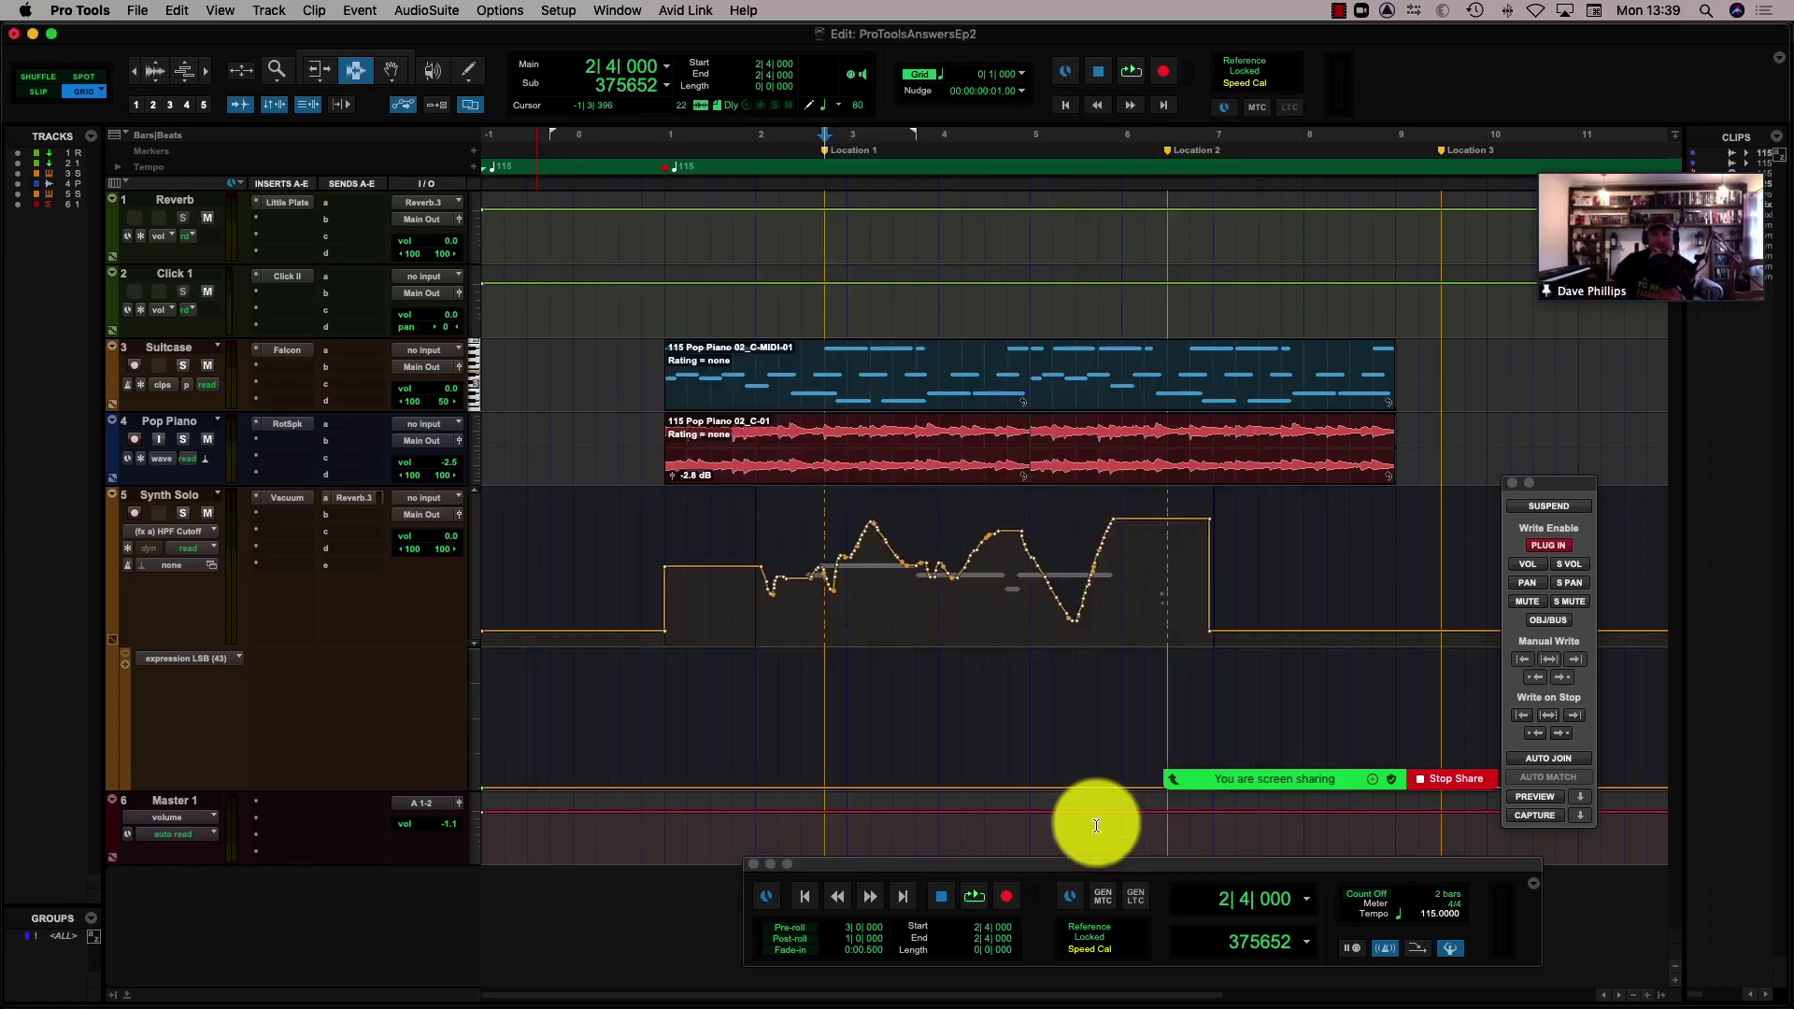
# In the Mix window, switch the SynthSolo meters to Pro Tools Classic, then back to Sample Peak.
pyautogui.press('super+equal')
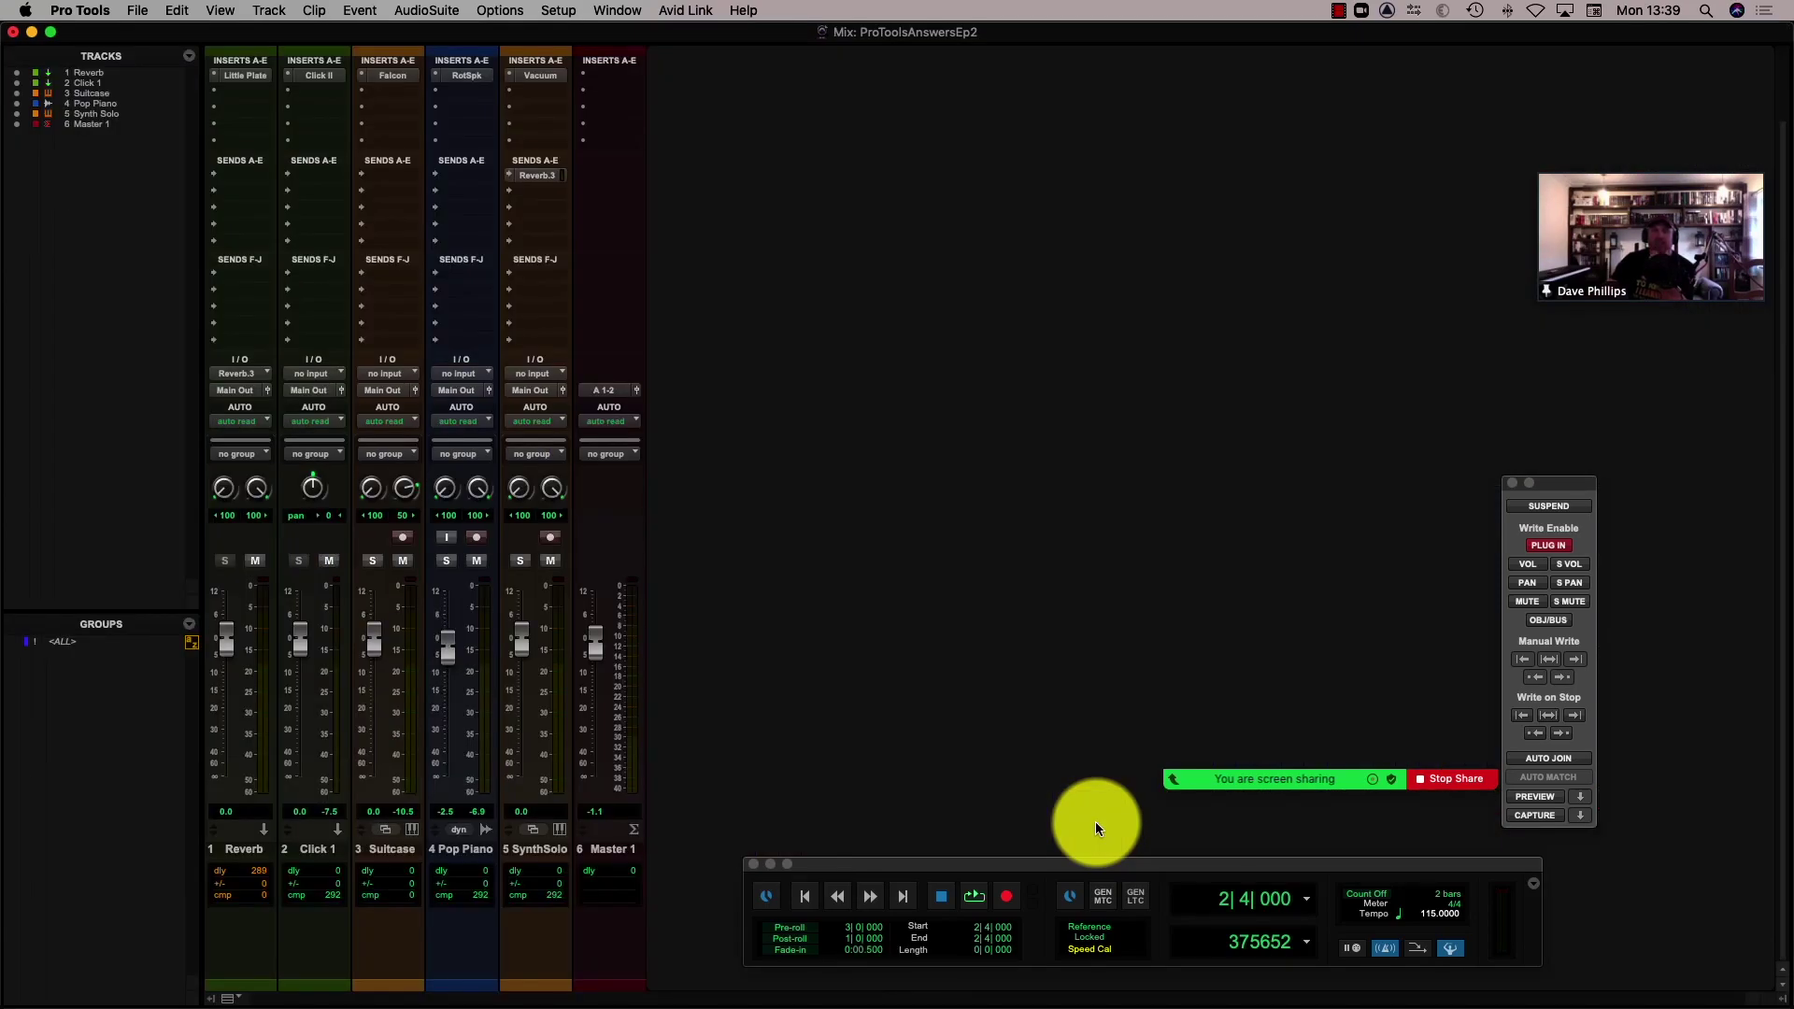
pyautogui.rightClick(554, 645)
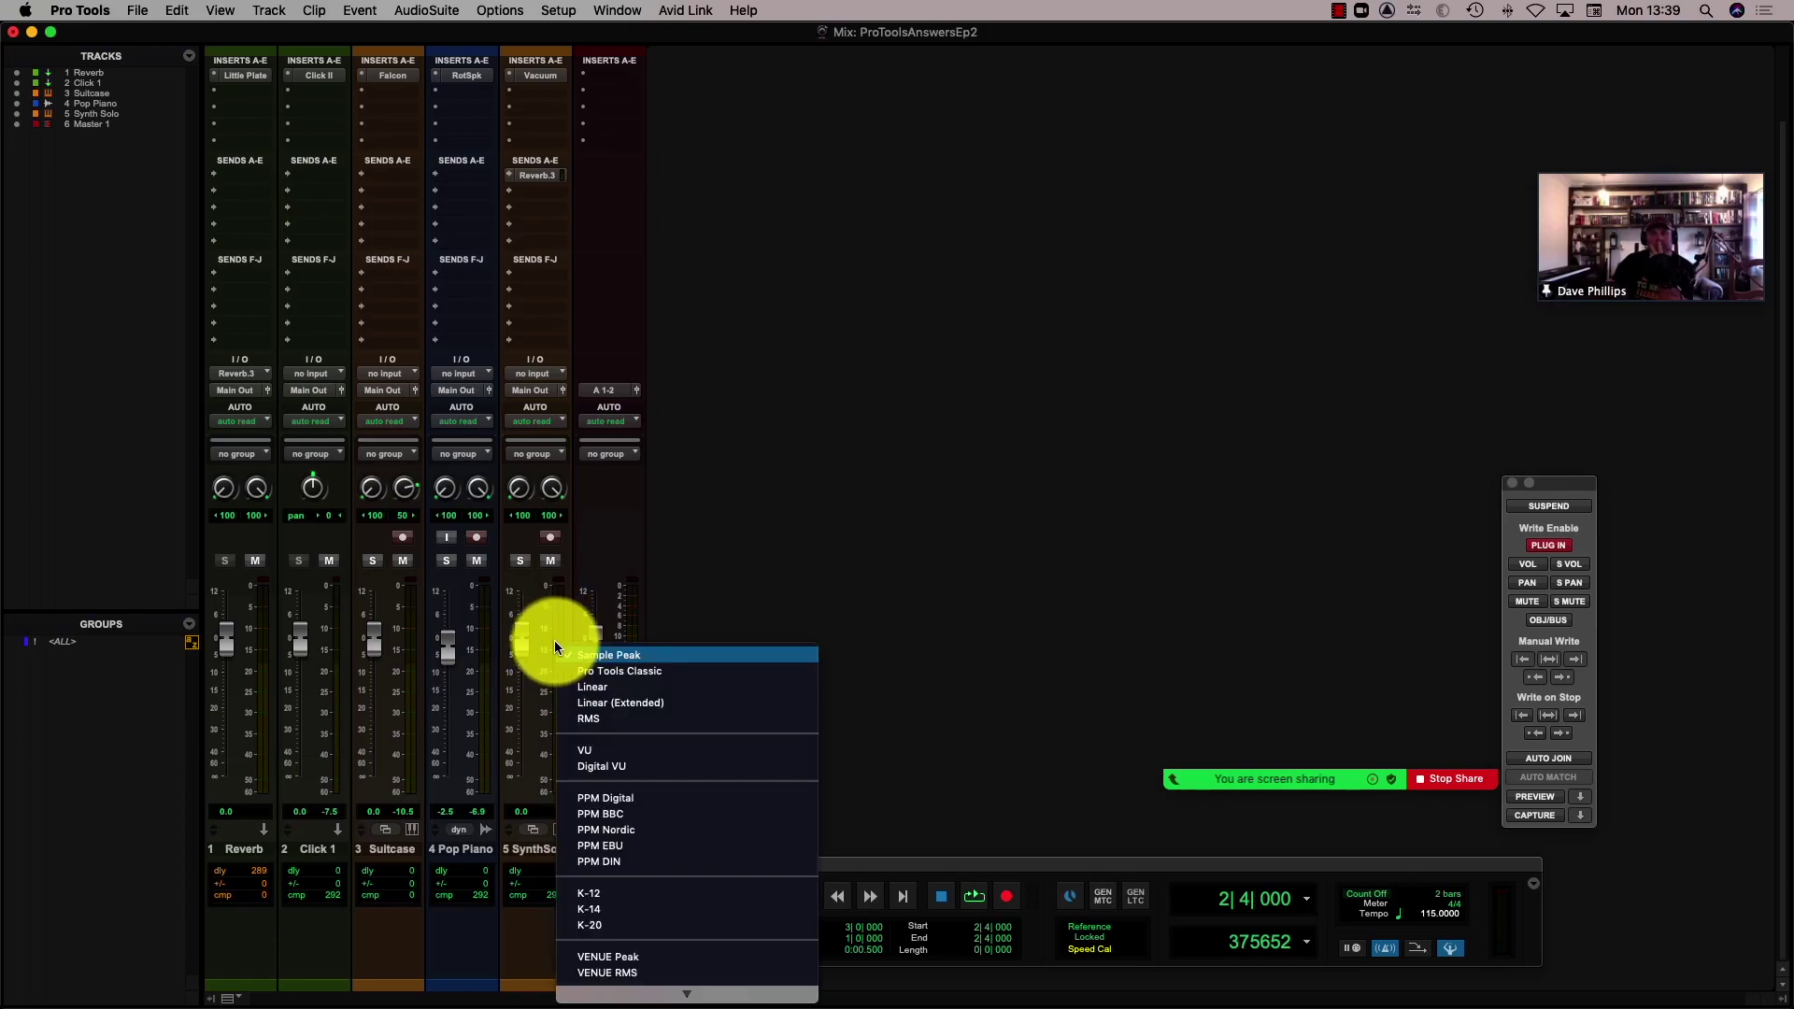
pyautogui.click(663, 671)
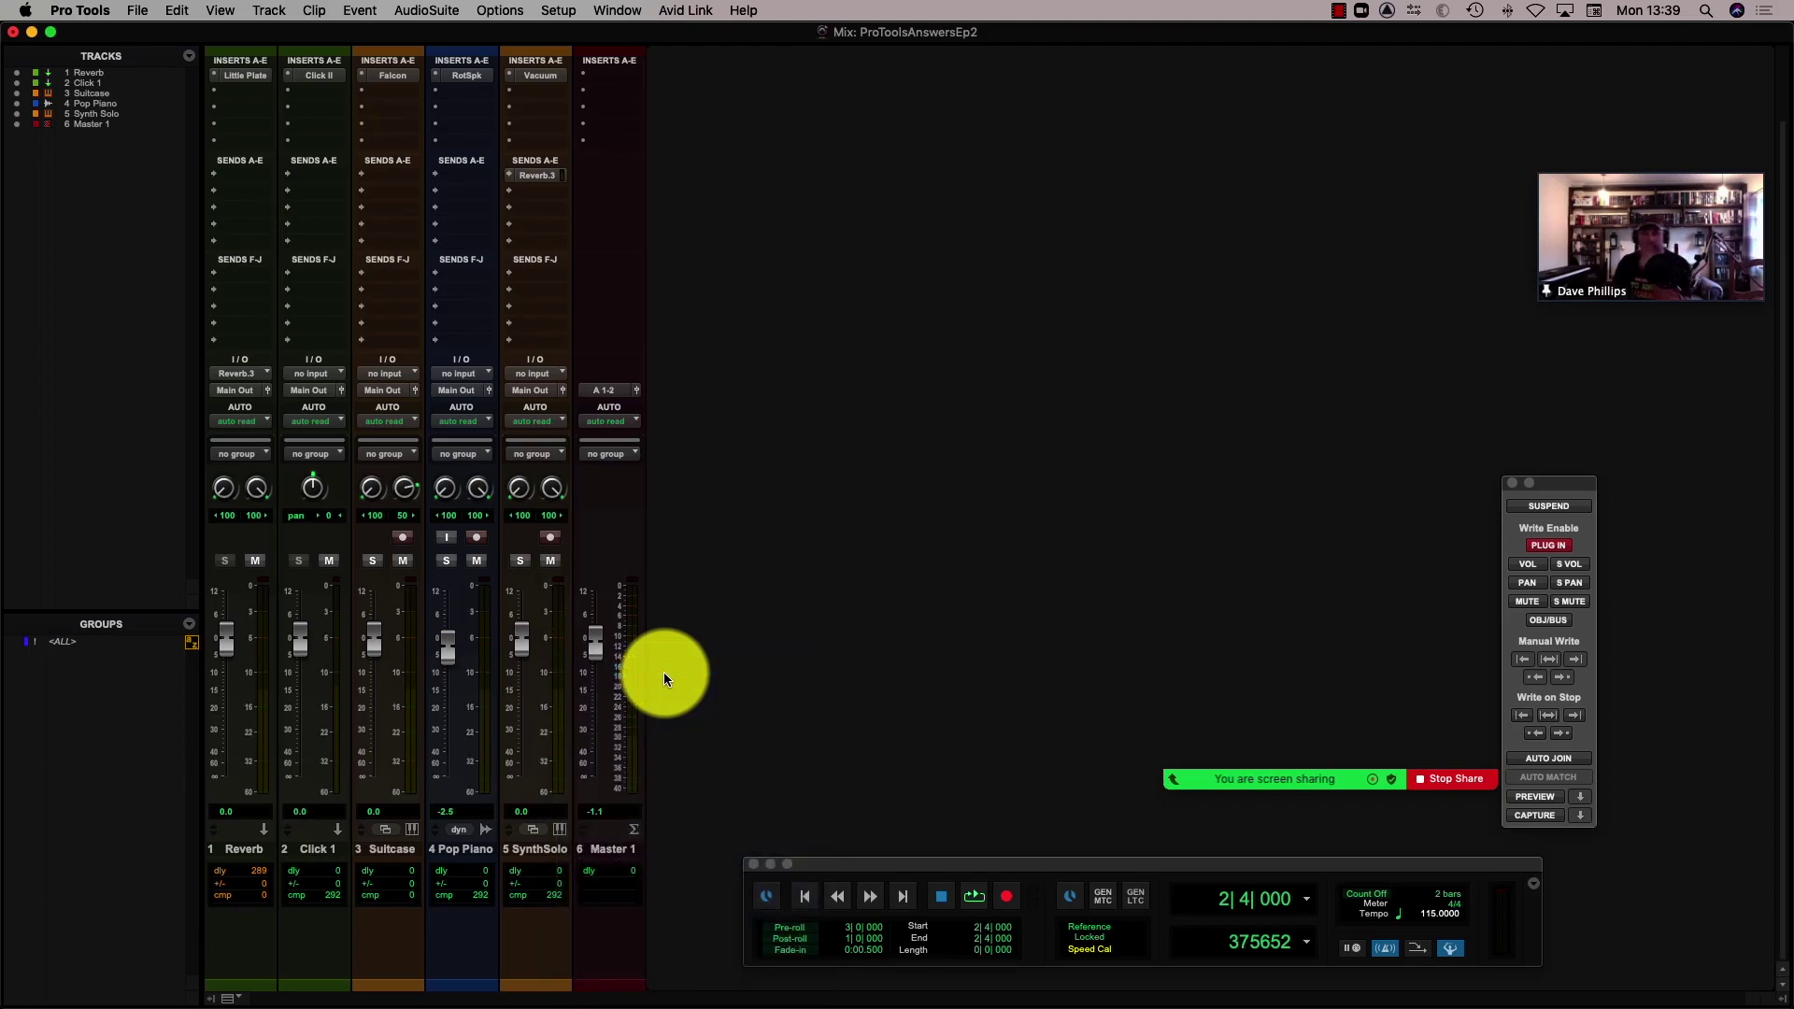
pyautogui.rightClick(555, 644)
pyautogui.click(596, 624)
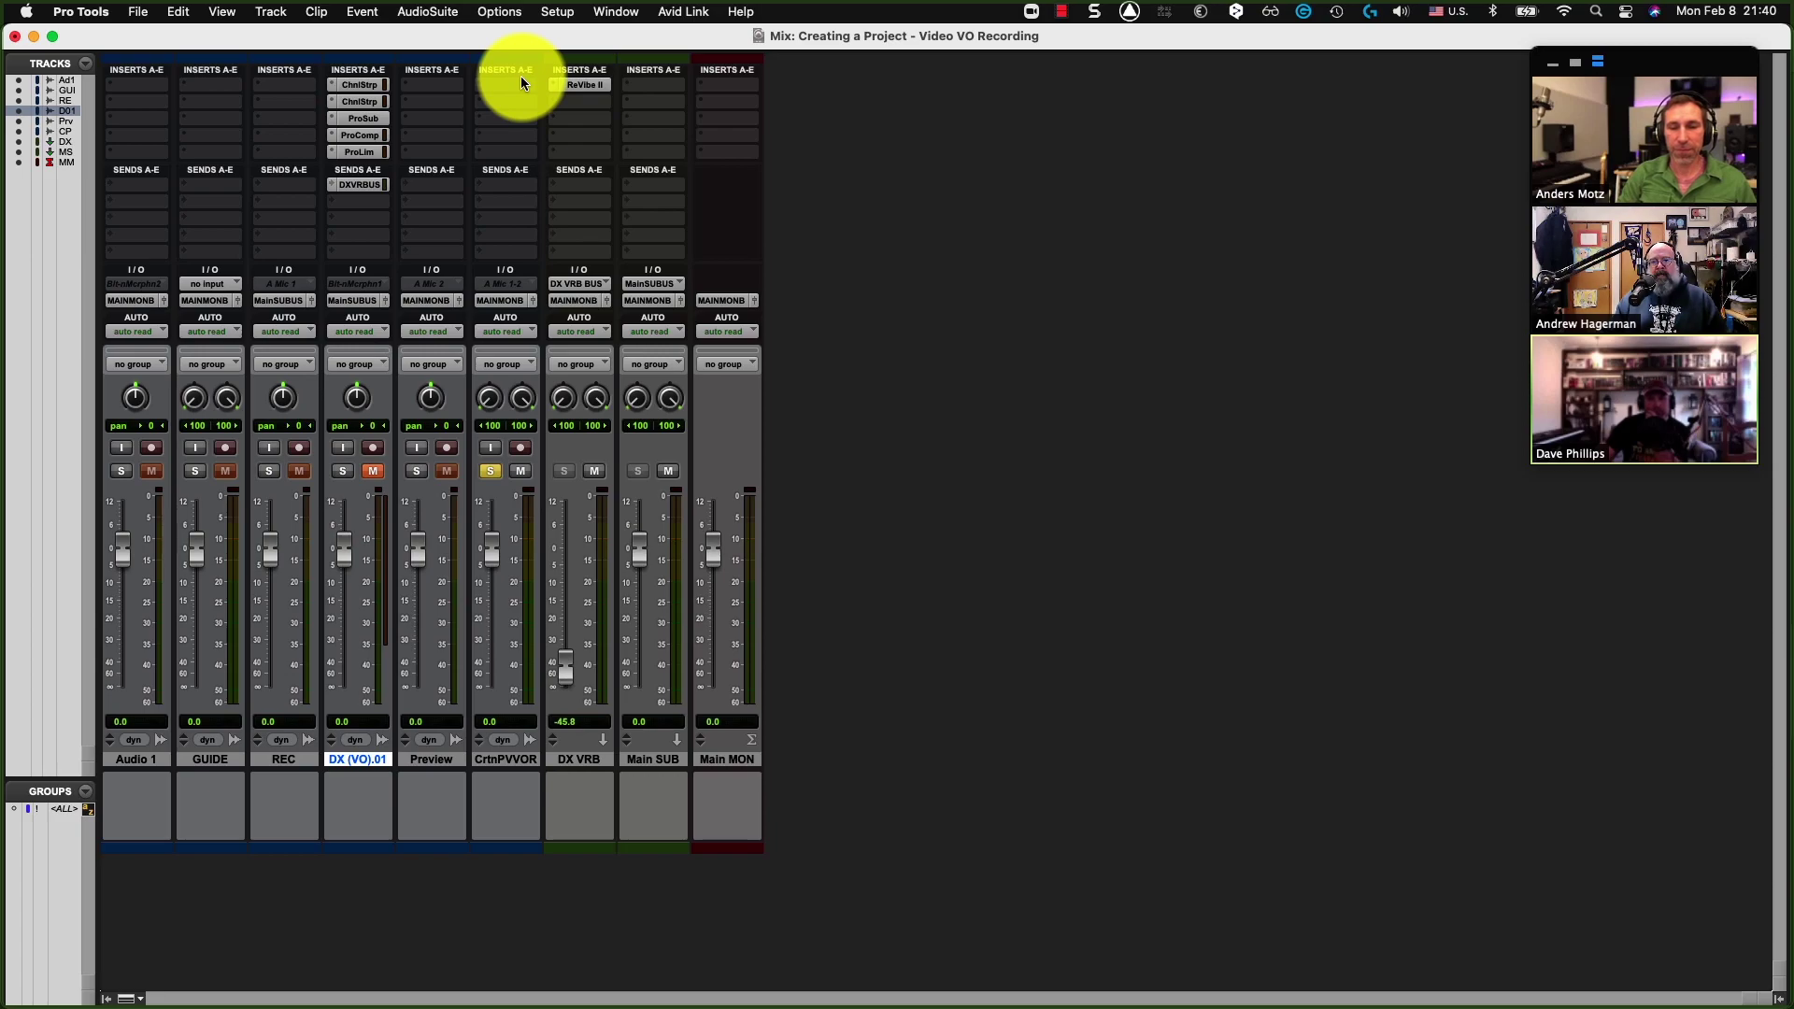
# Open Setup > Preferences for the Video VO Recording session.
pyautogui.click(556, 11)
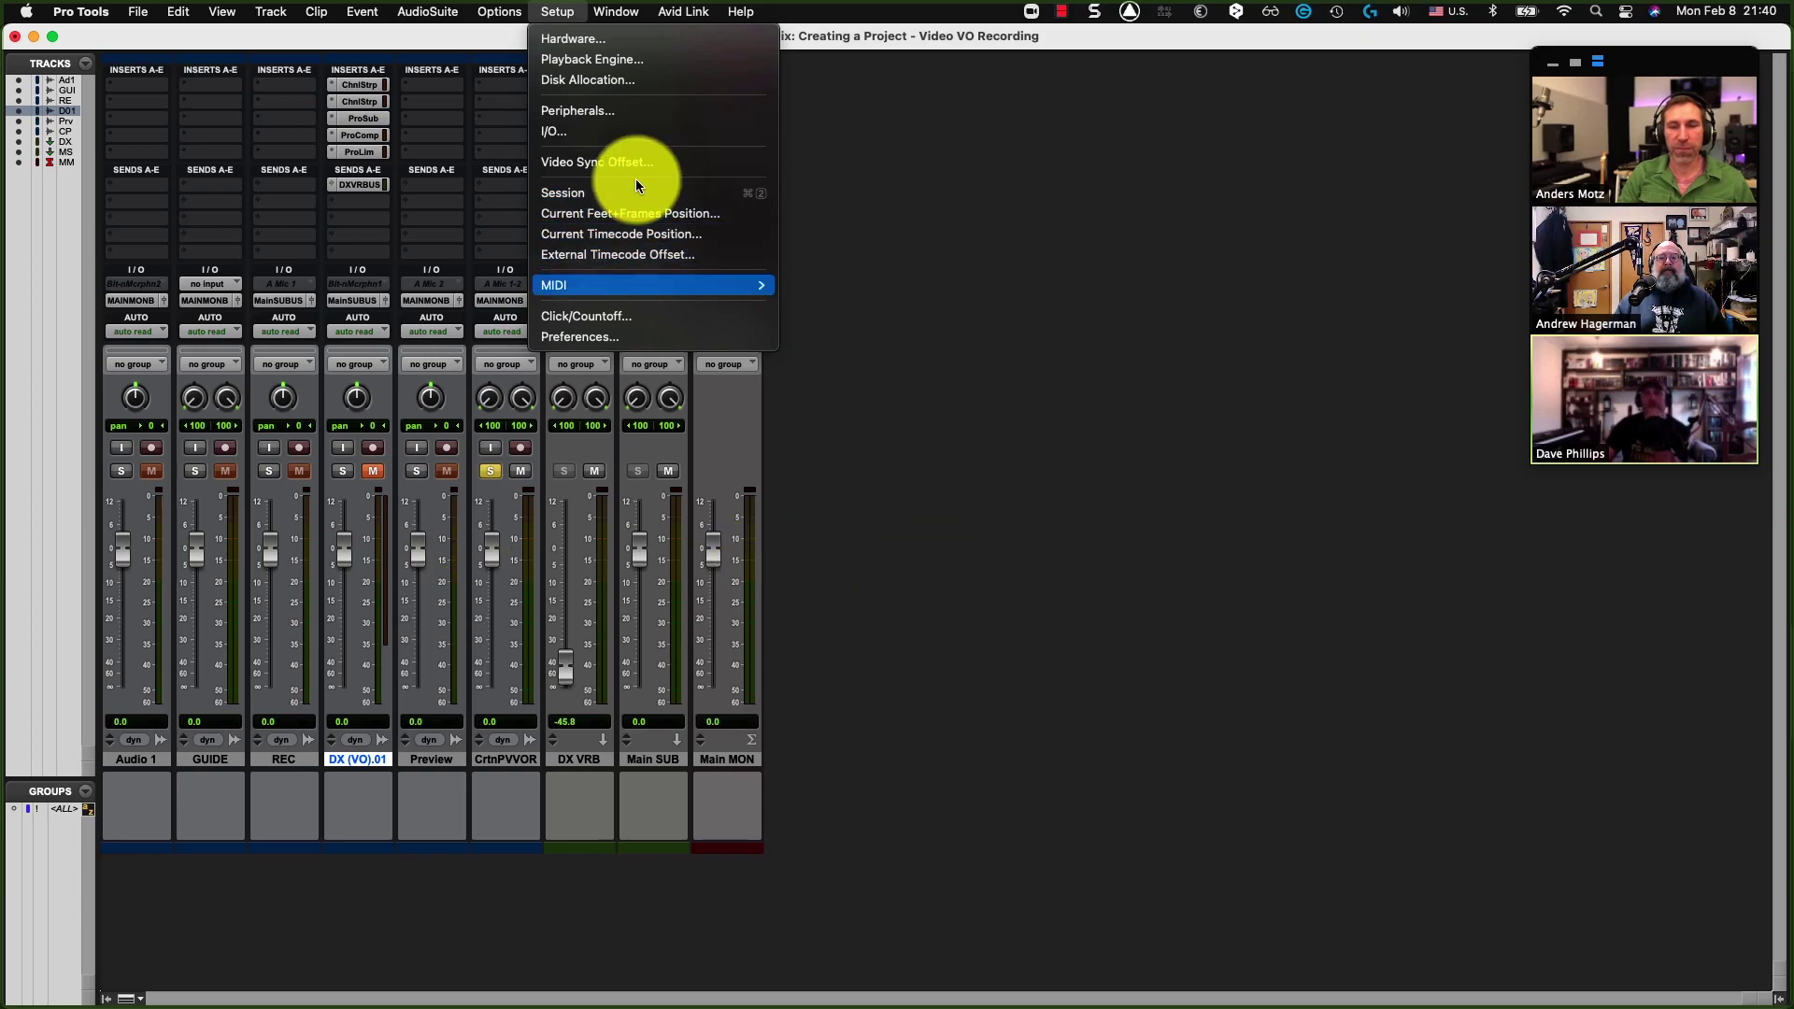
pyautogui.click(736, 341)
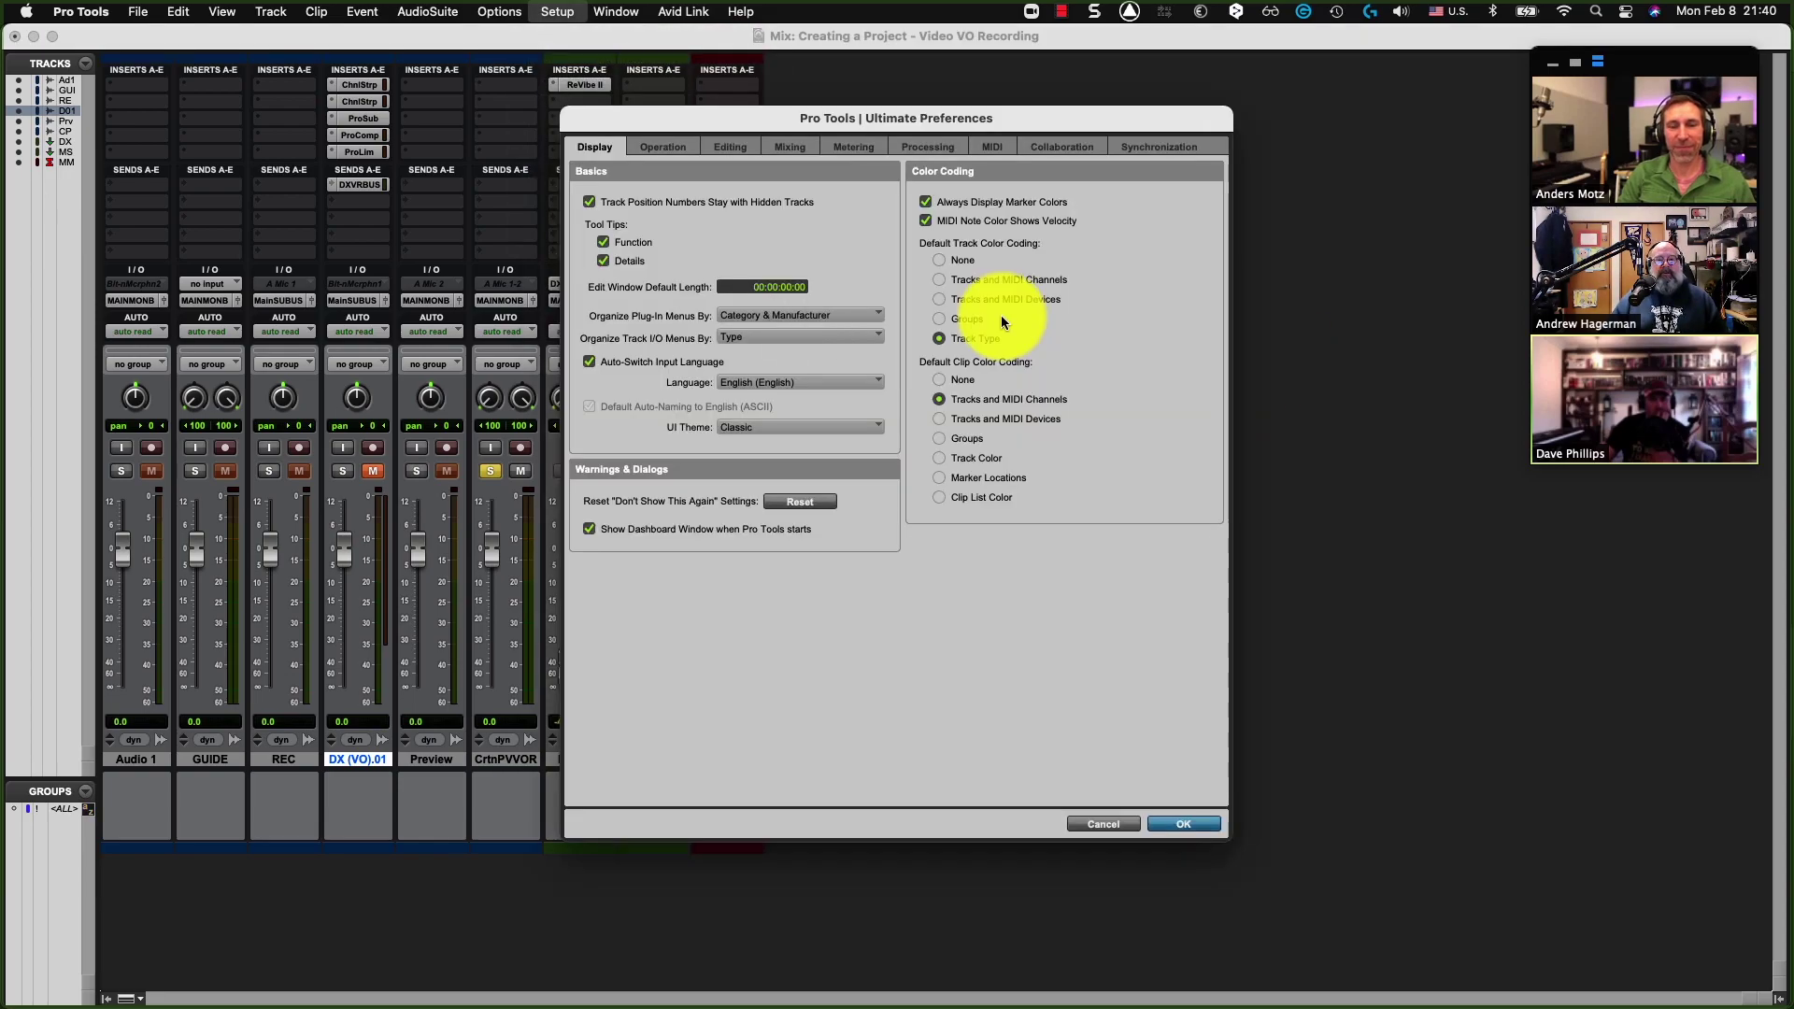
# On the Metering page, set Track Meters to RMS, keep Master Meters at Sample Peak, and confirm.
pyautogui.click(850, 147)
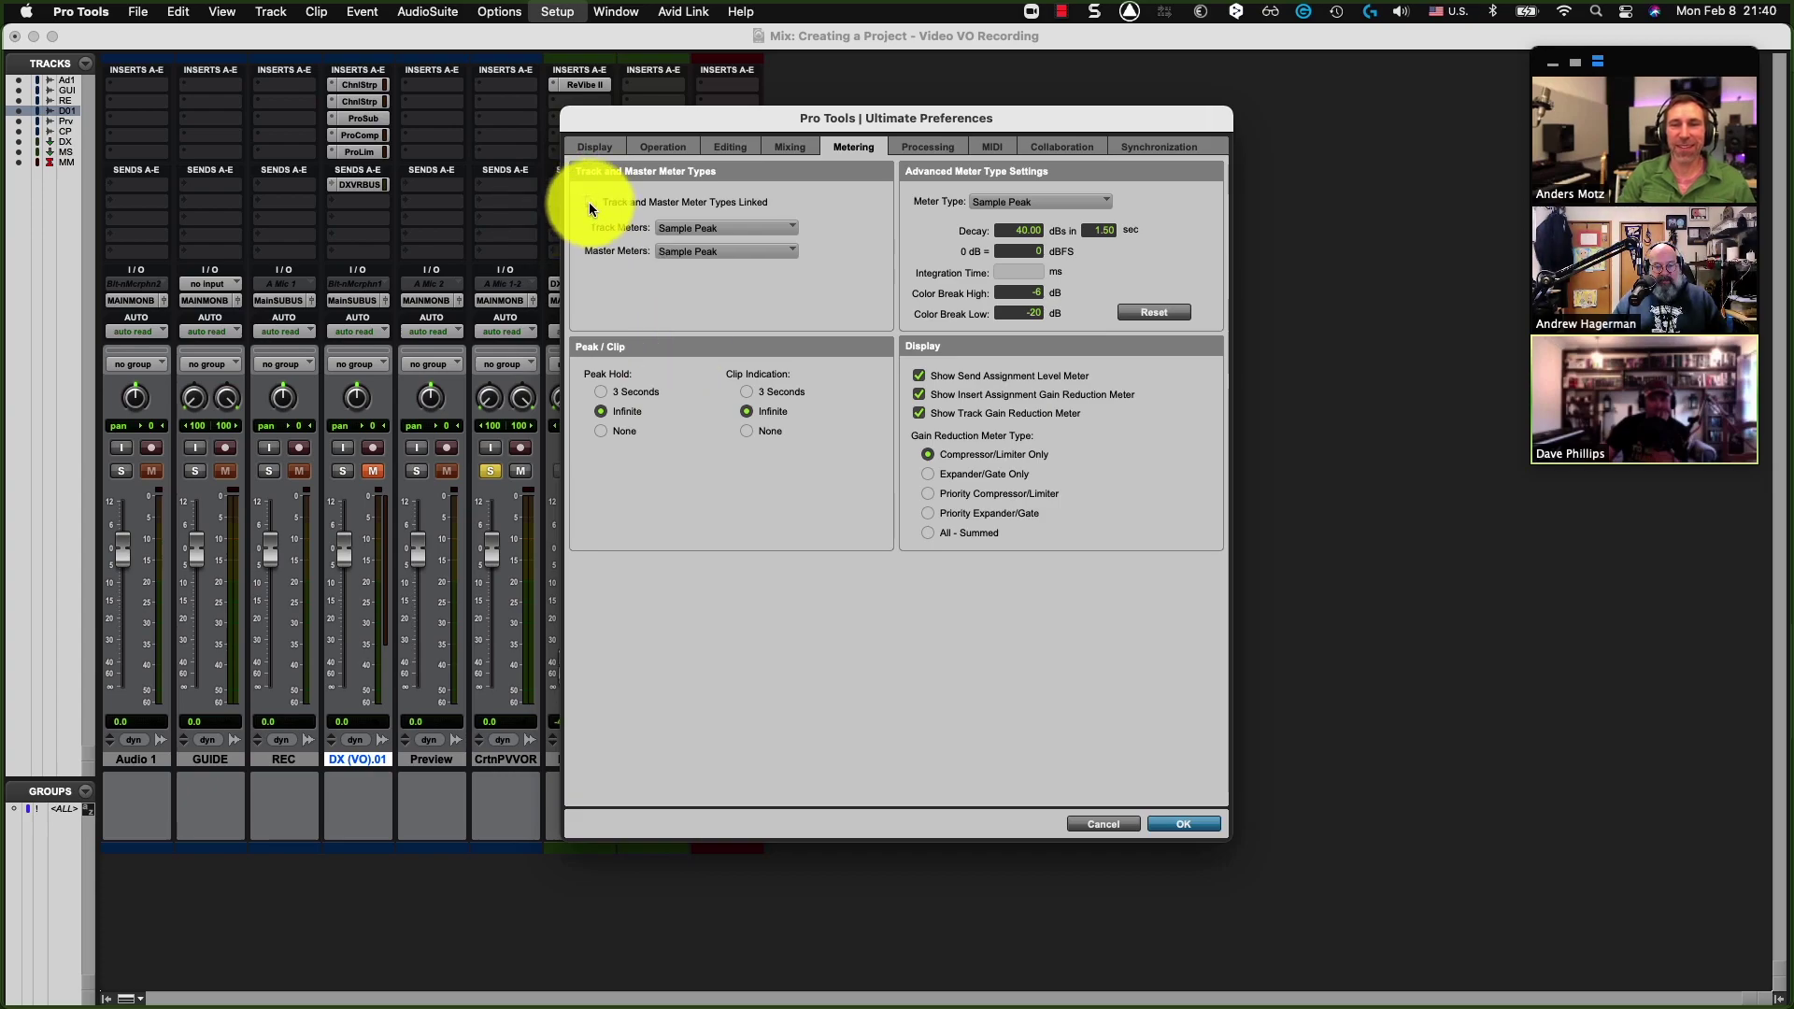
pyautogui.click(692, 229)
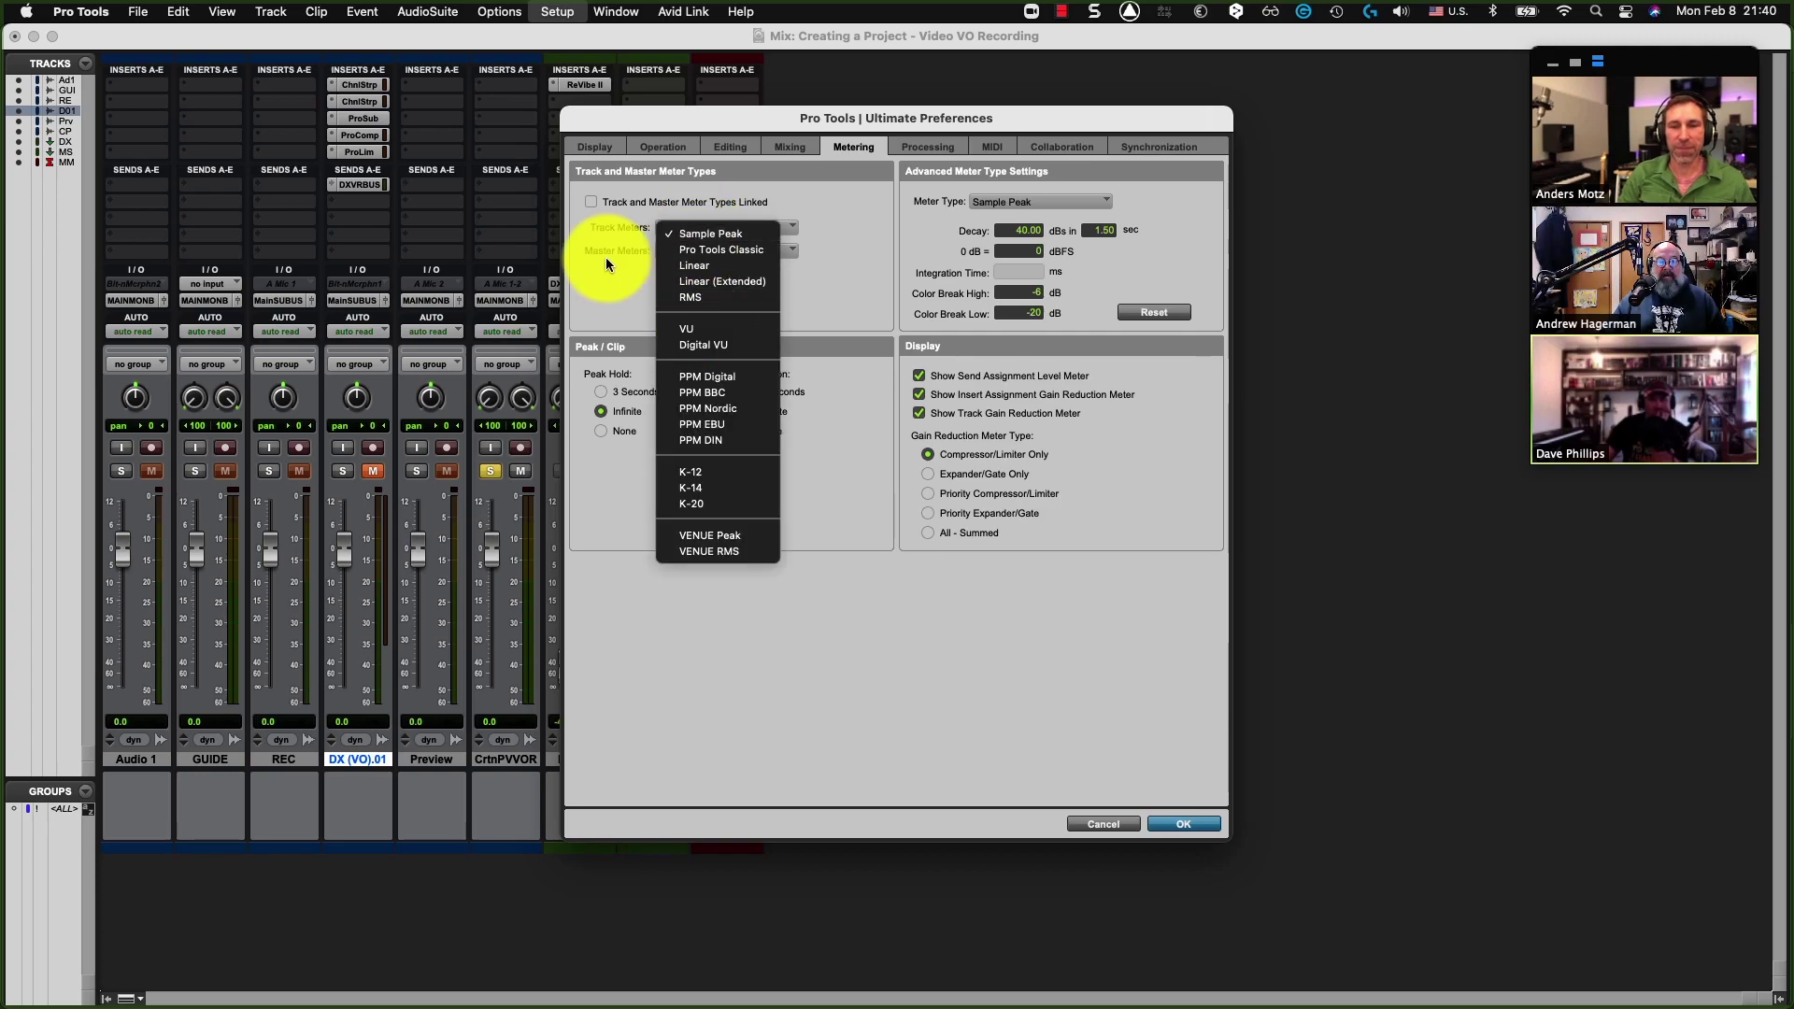
pyautogui.click(753, 292)
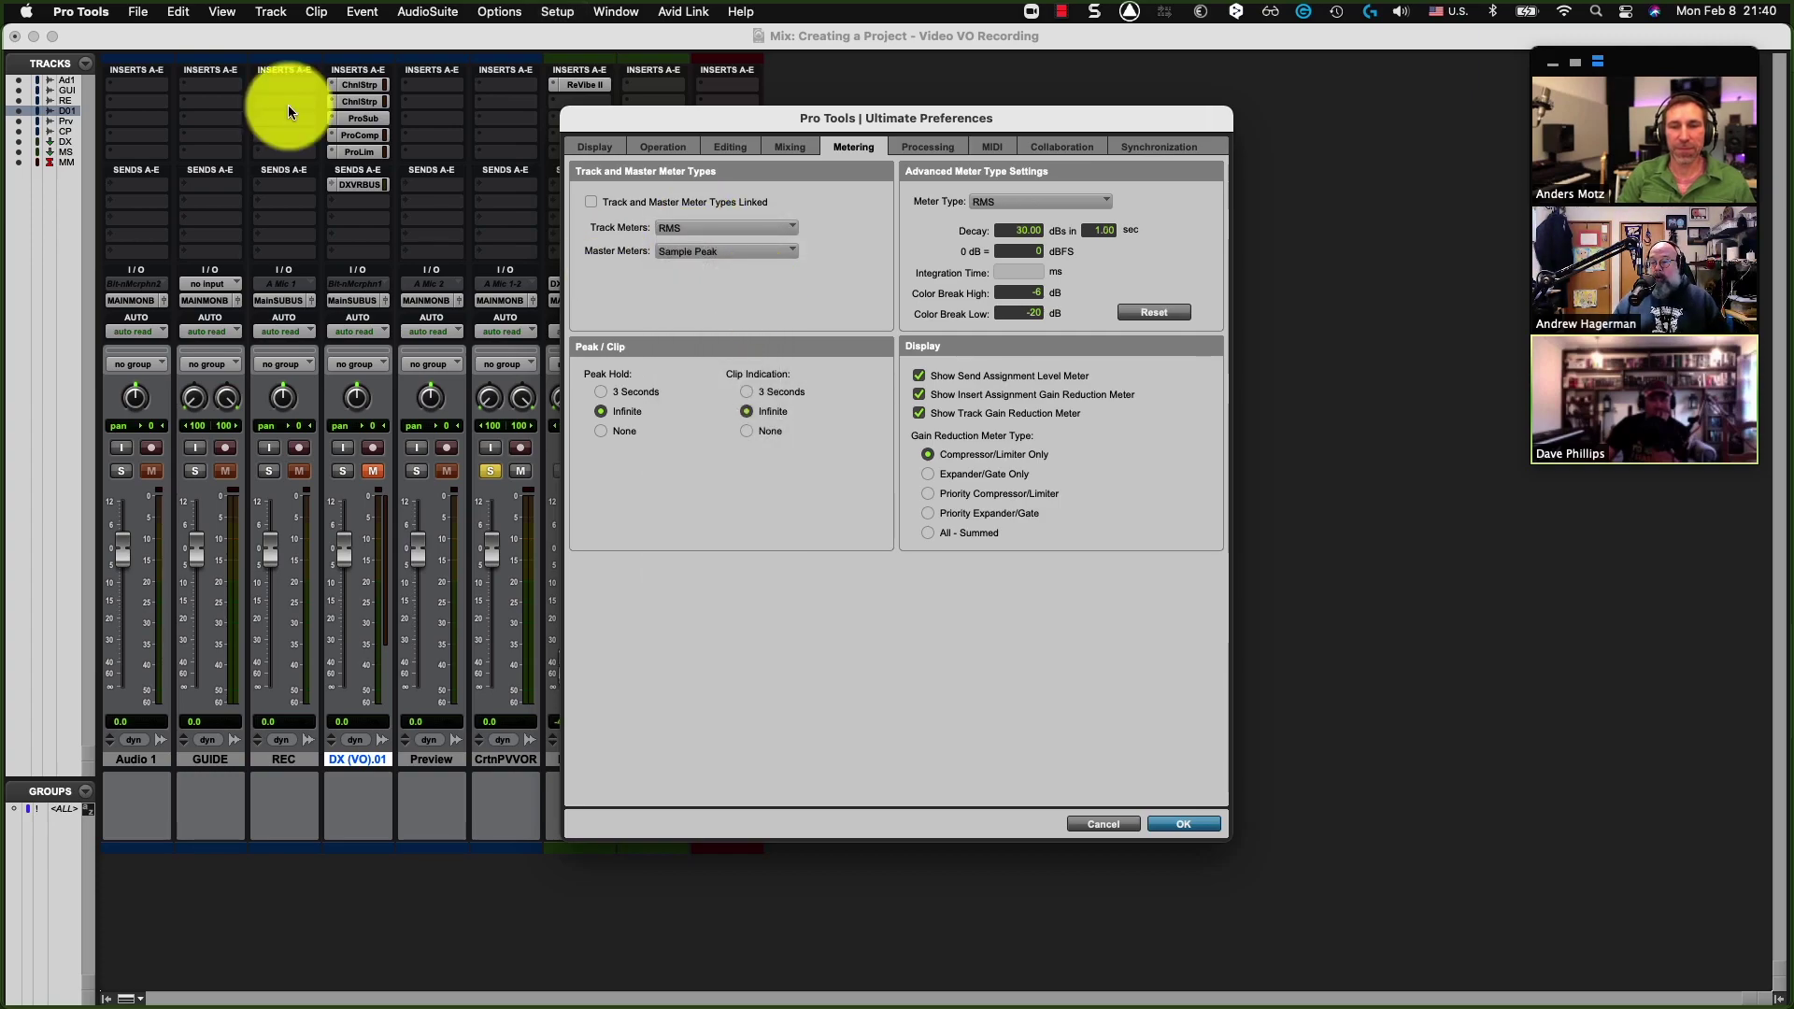
pyautogui.click(762, 252)
pyautogui.click(827, 264)
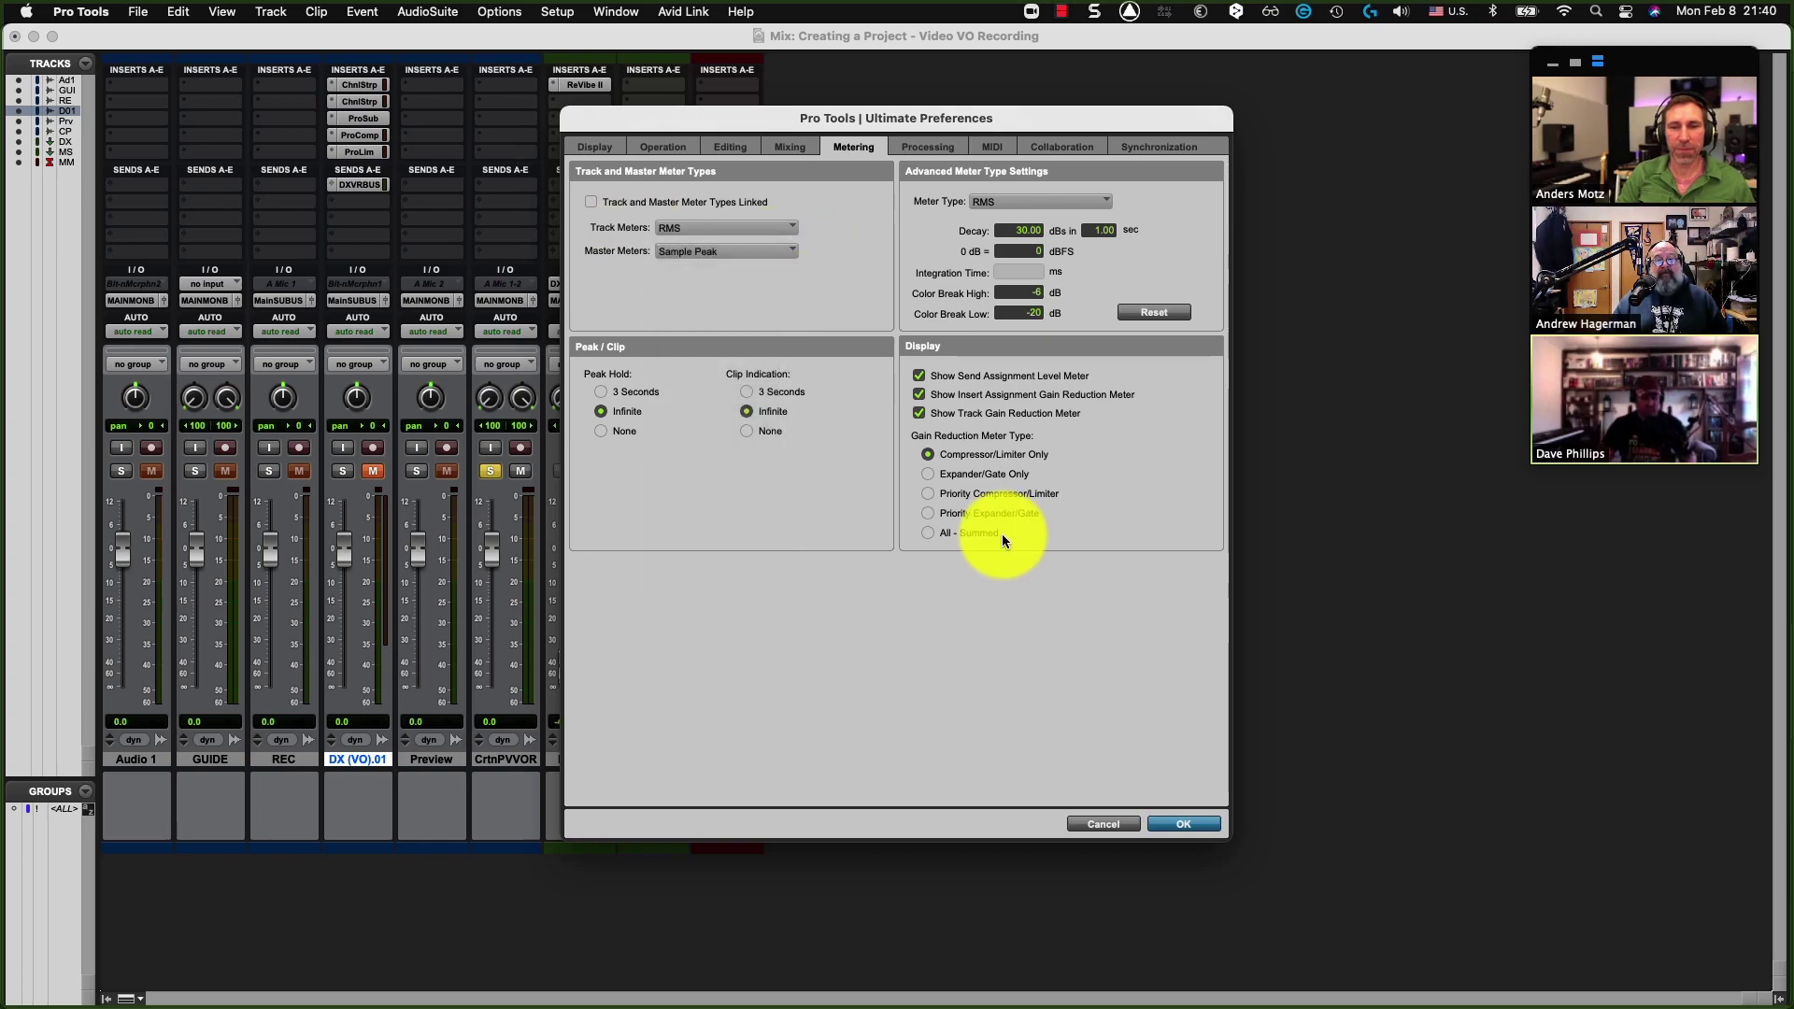
pyautogui.click(1185, 825)
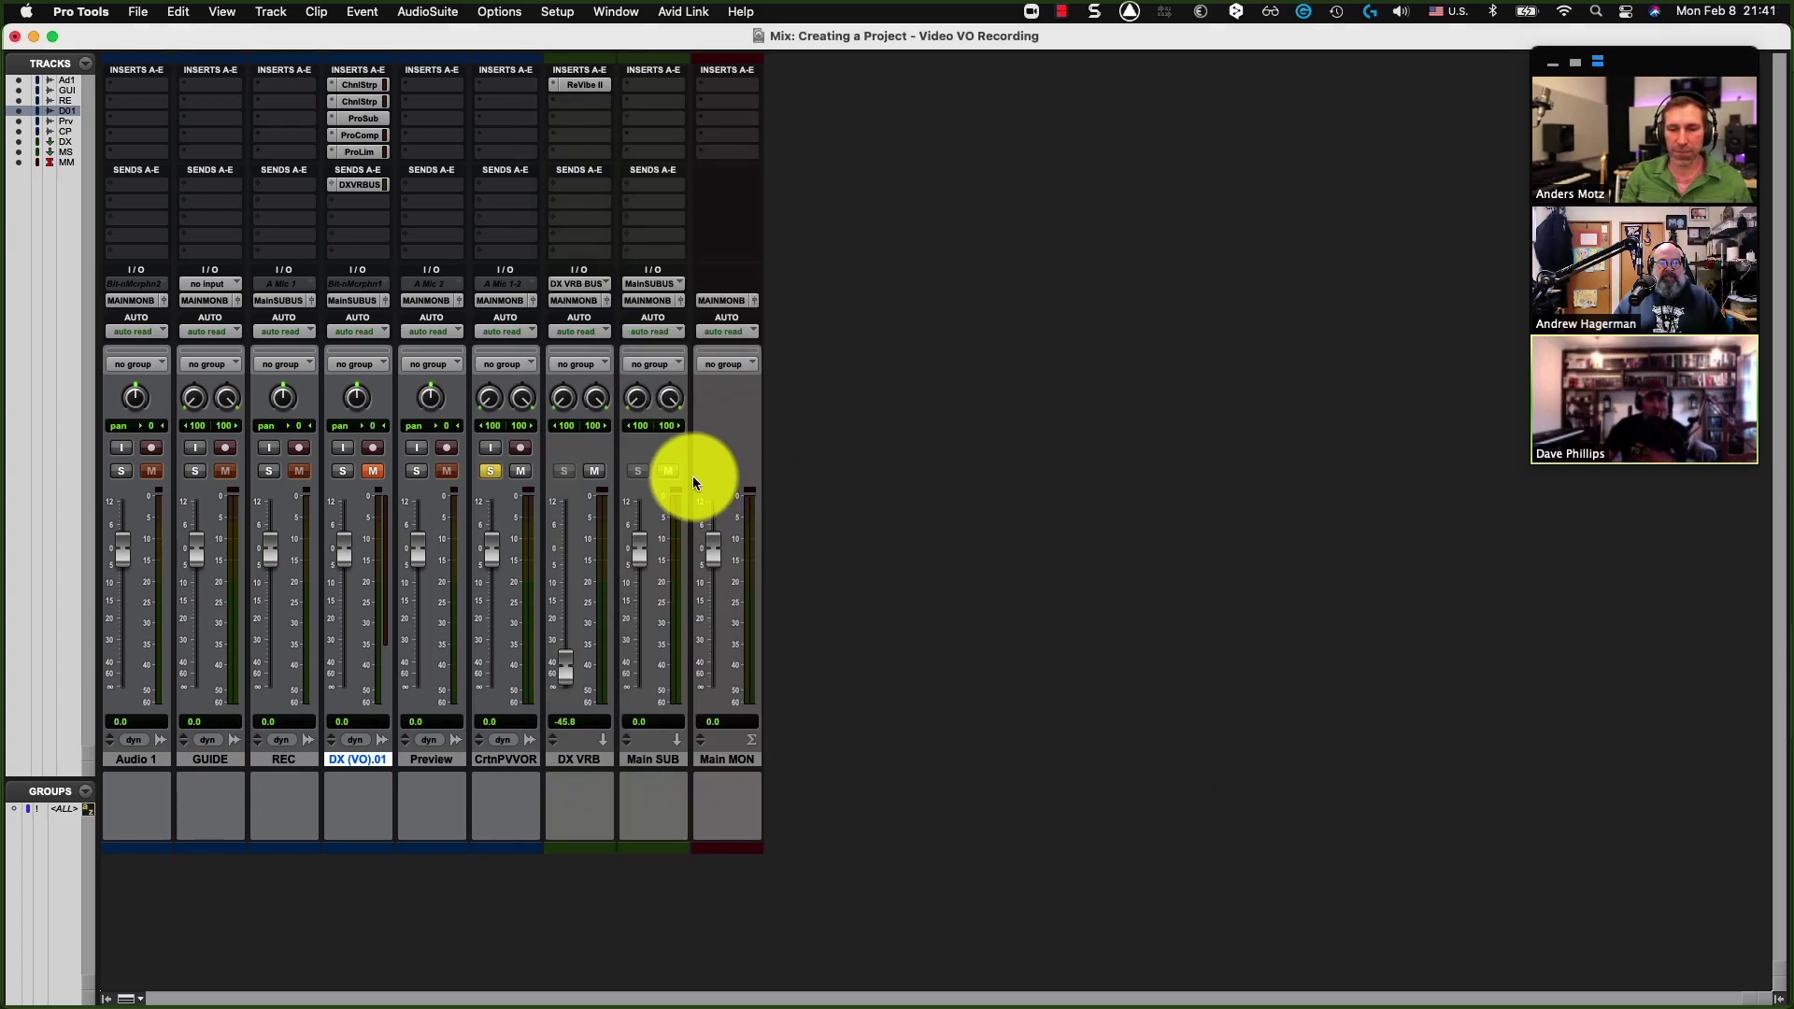
pyautogui.rightClick(669, 568)
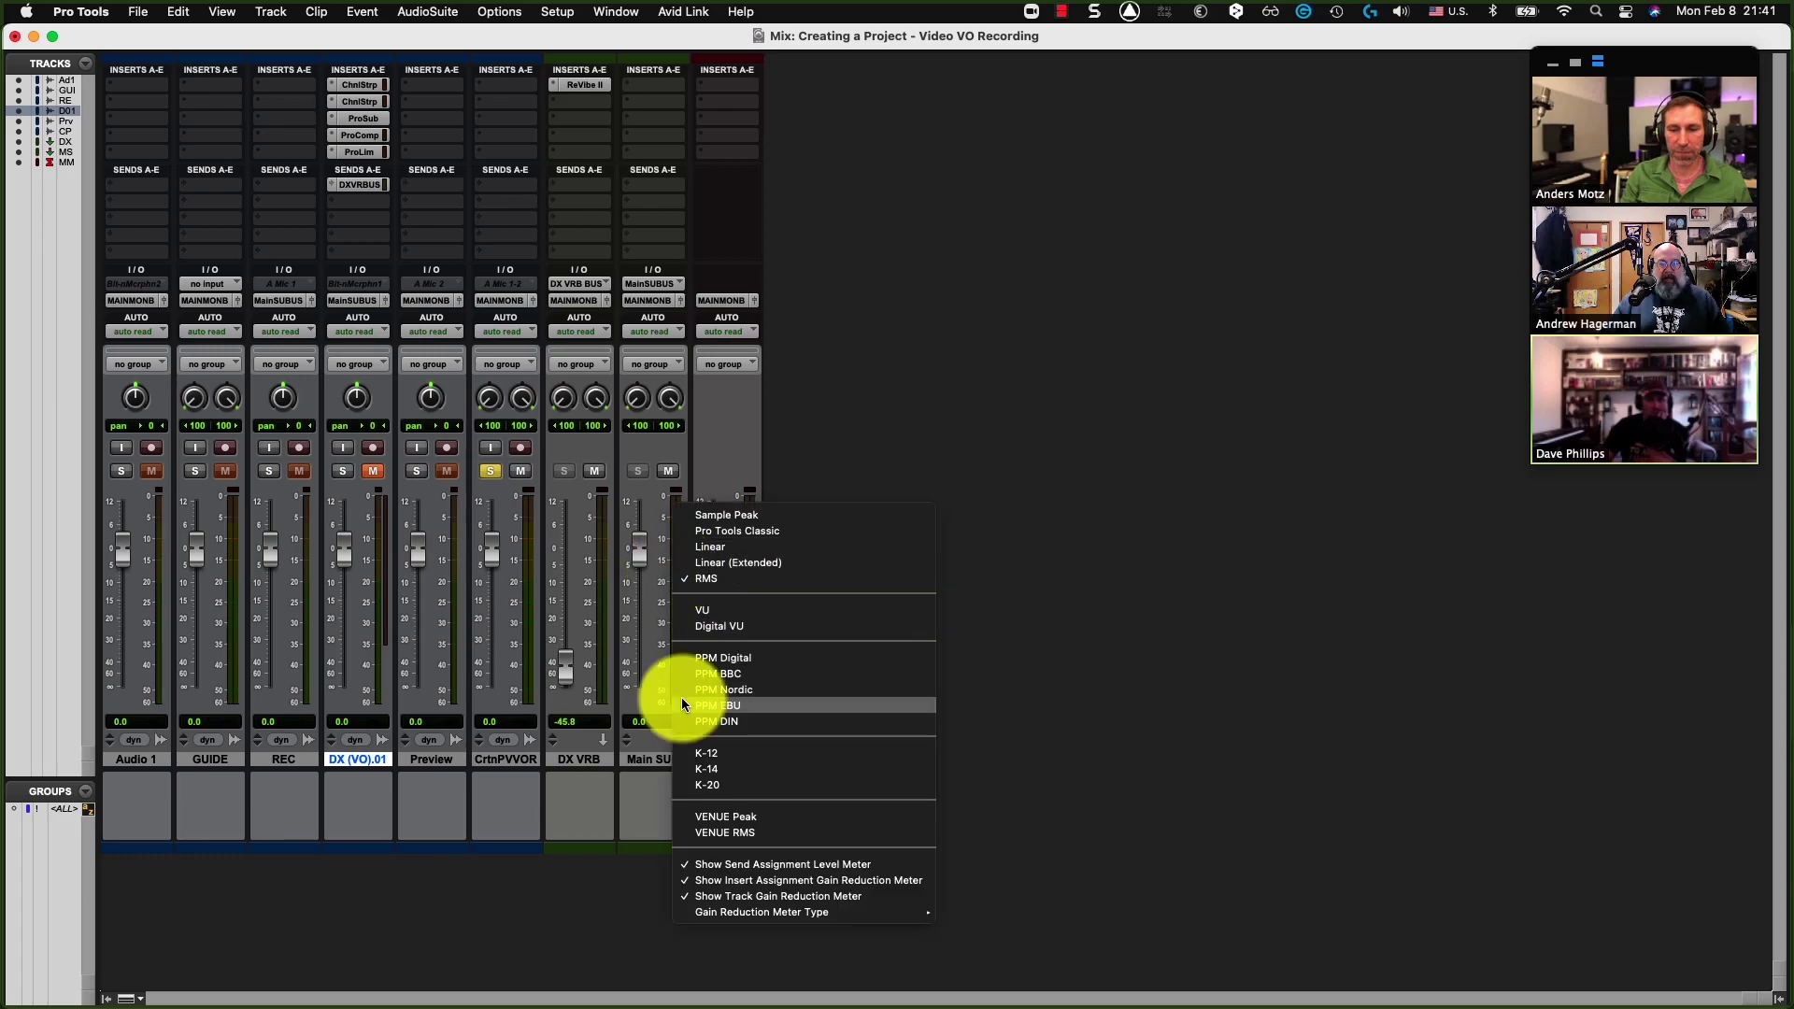
pyautogui.click(702, 563)
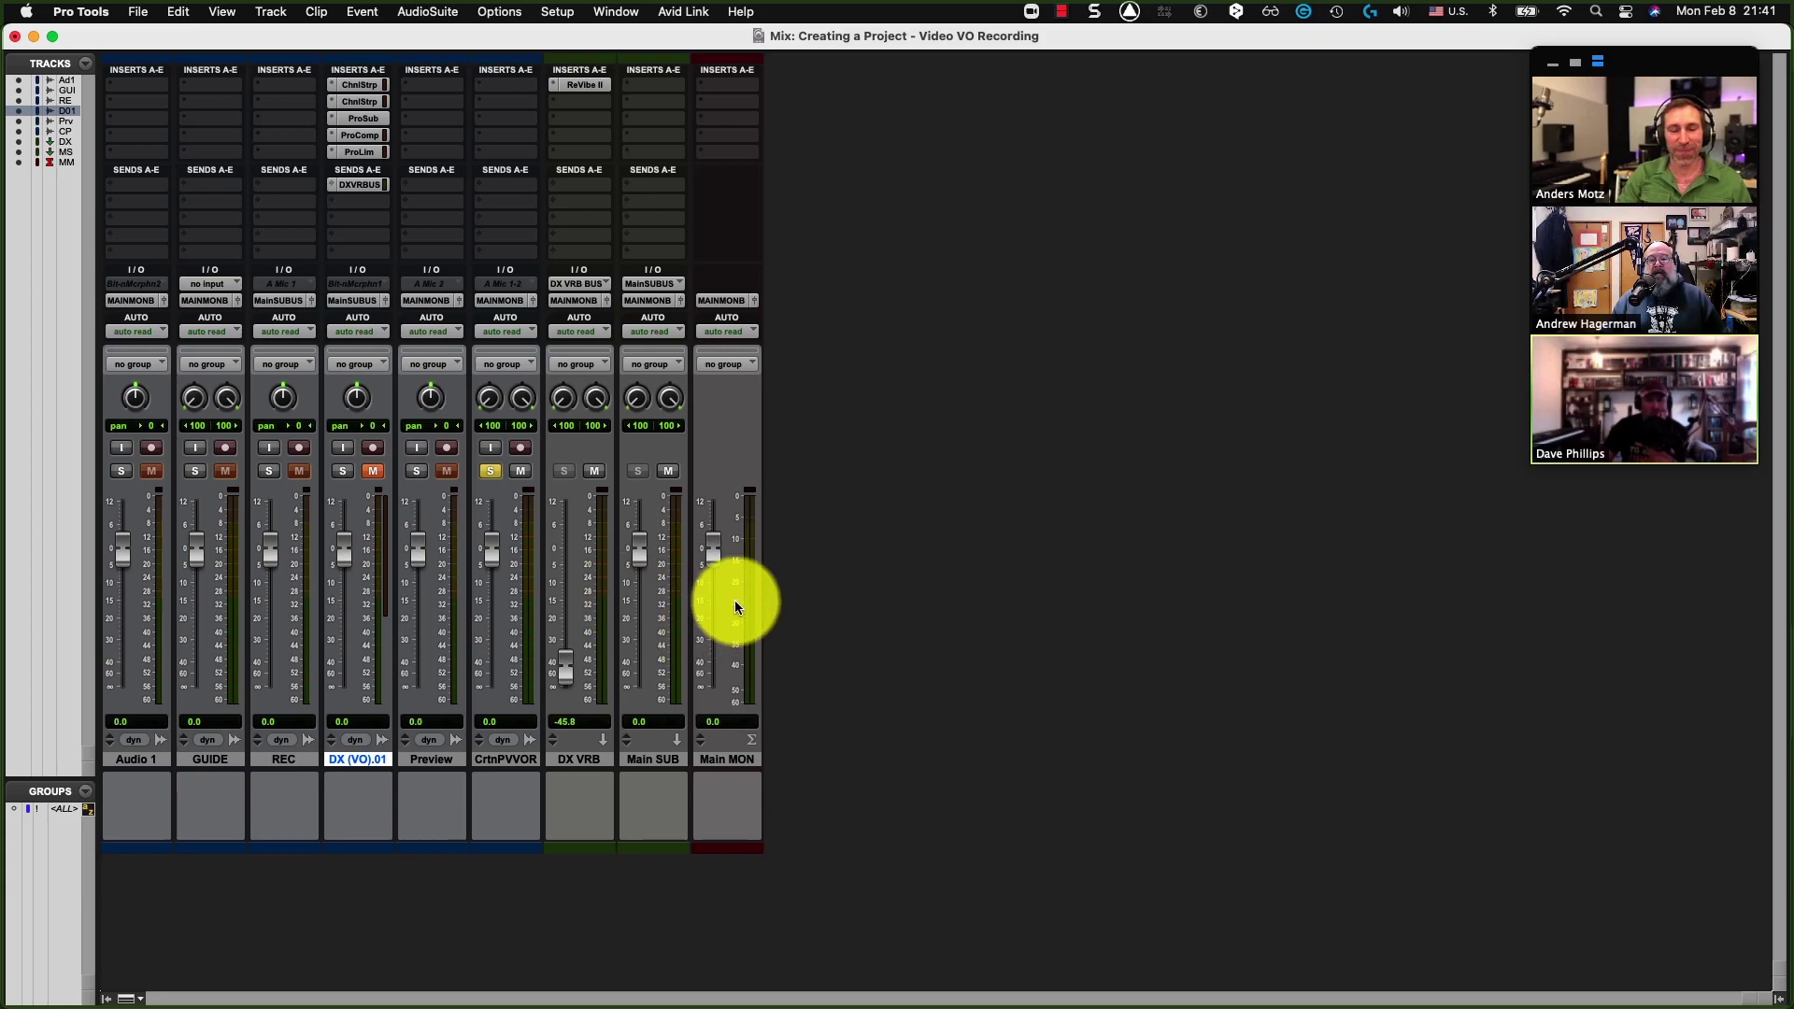
pyautogui.rightClick(665, 618)
pyautogui.click(682, 624)
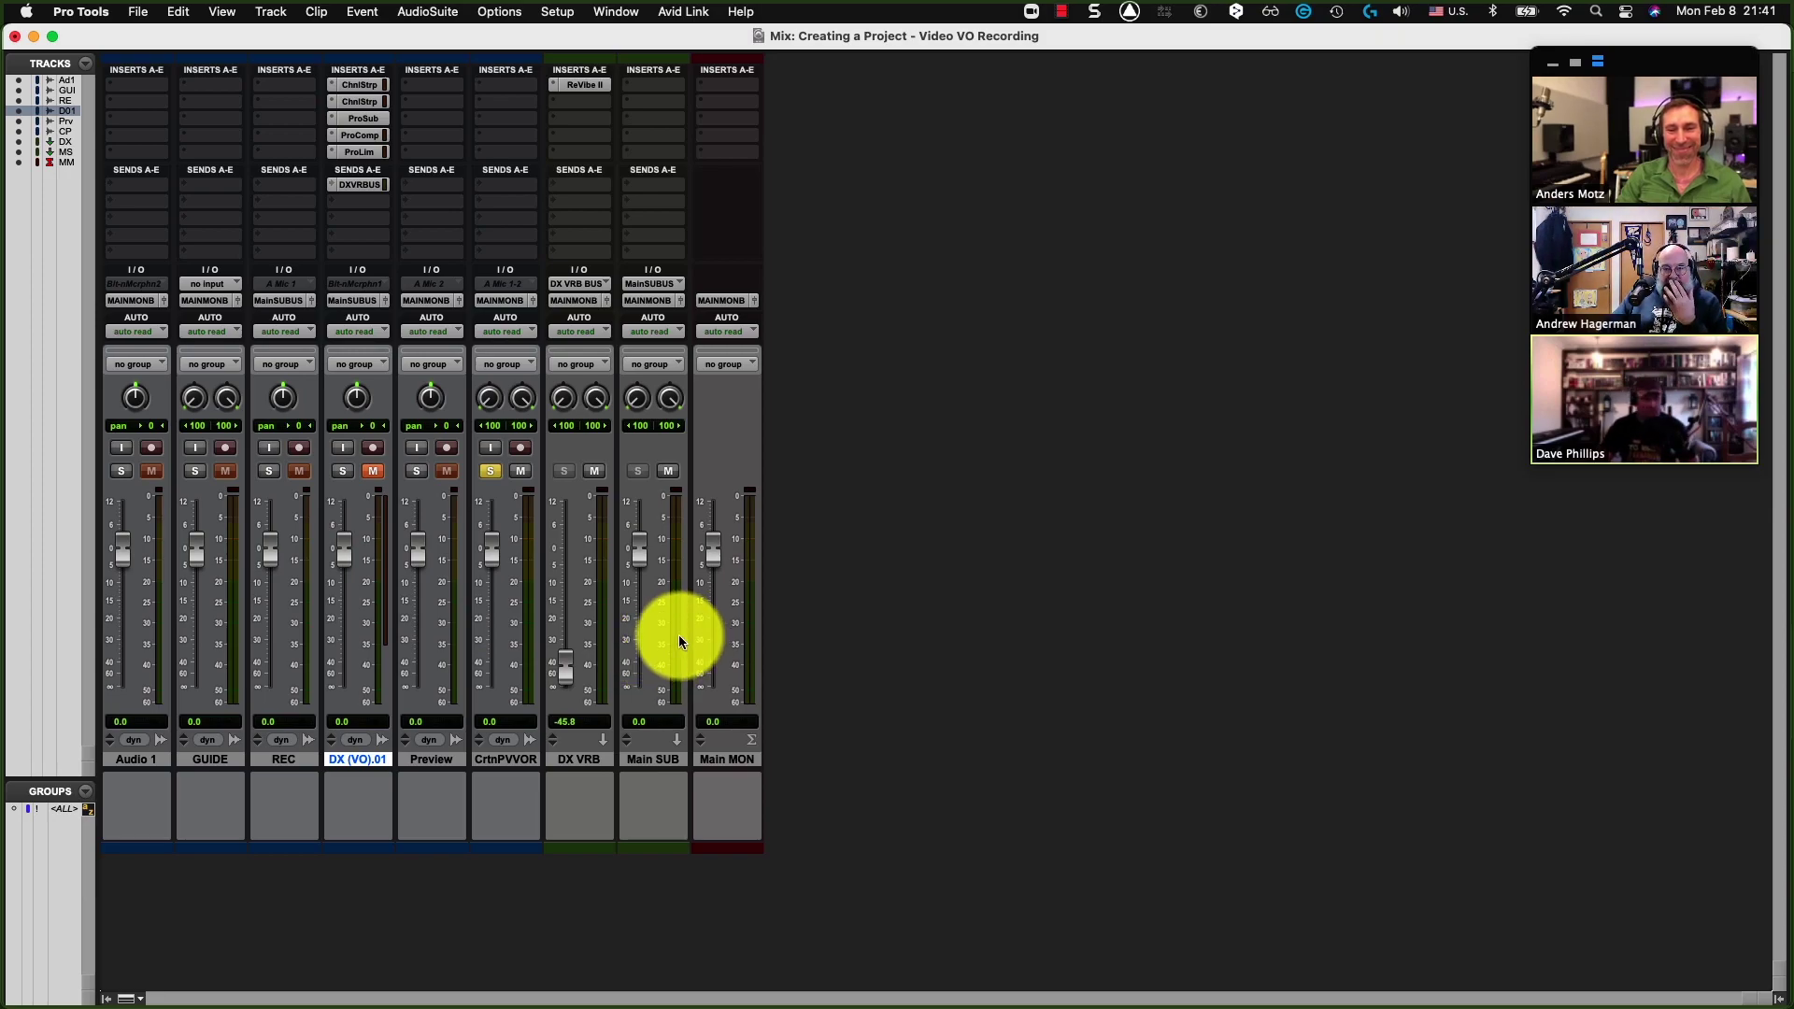
pyautogui.rightClick(678, 636)
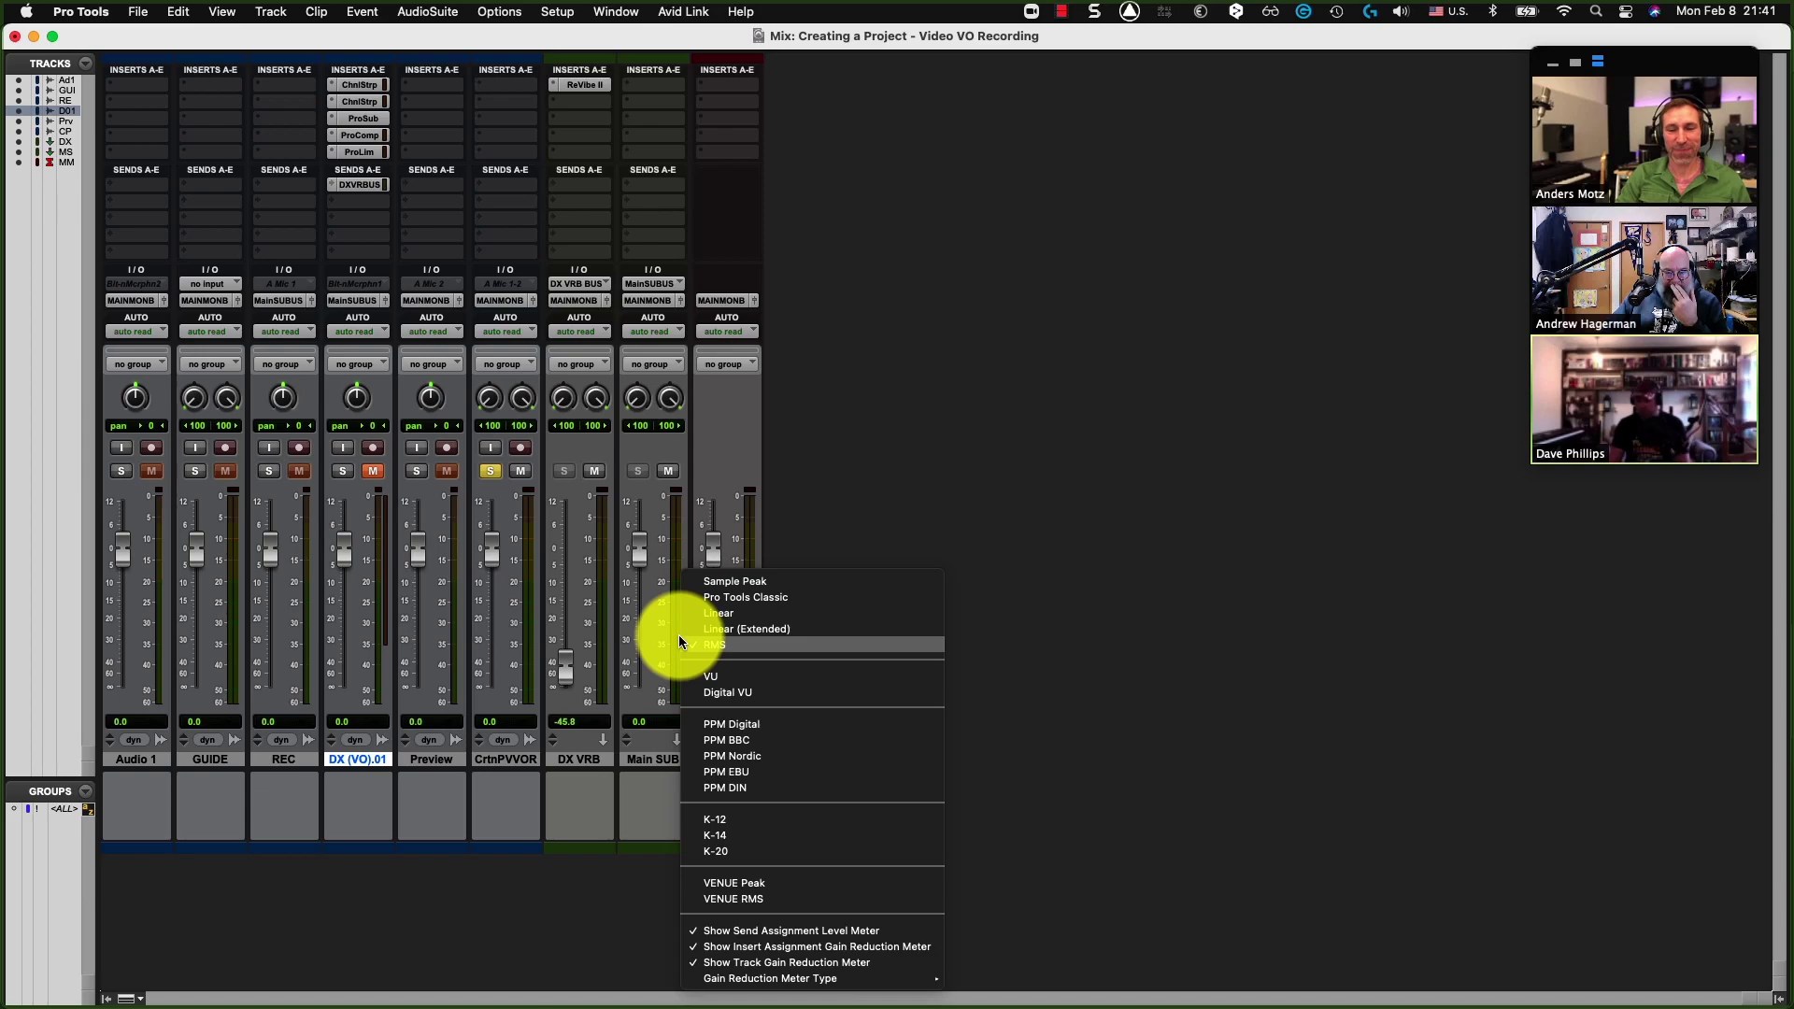
pyautogui.click(1116, 671)
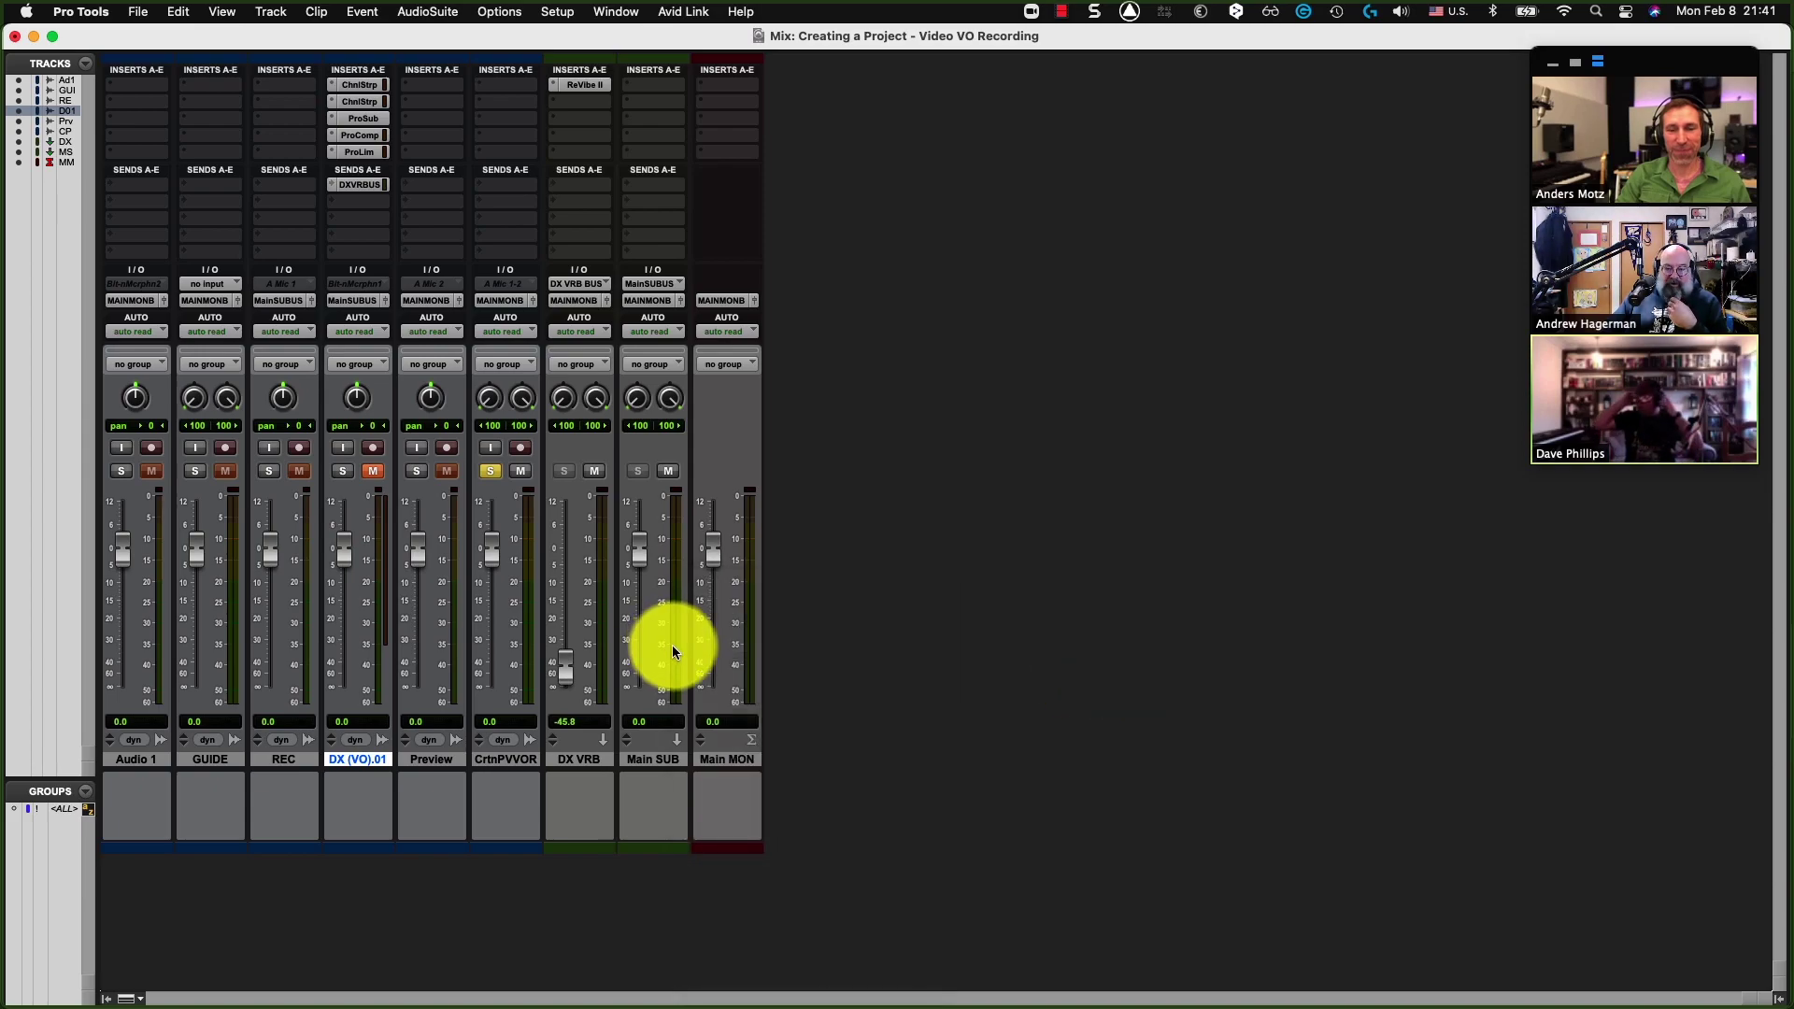
pyautogui.rightClick(672, 651)
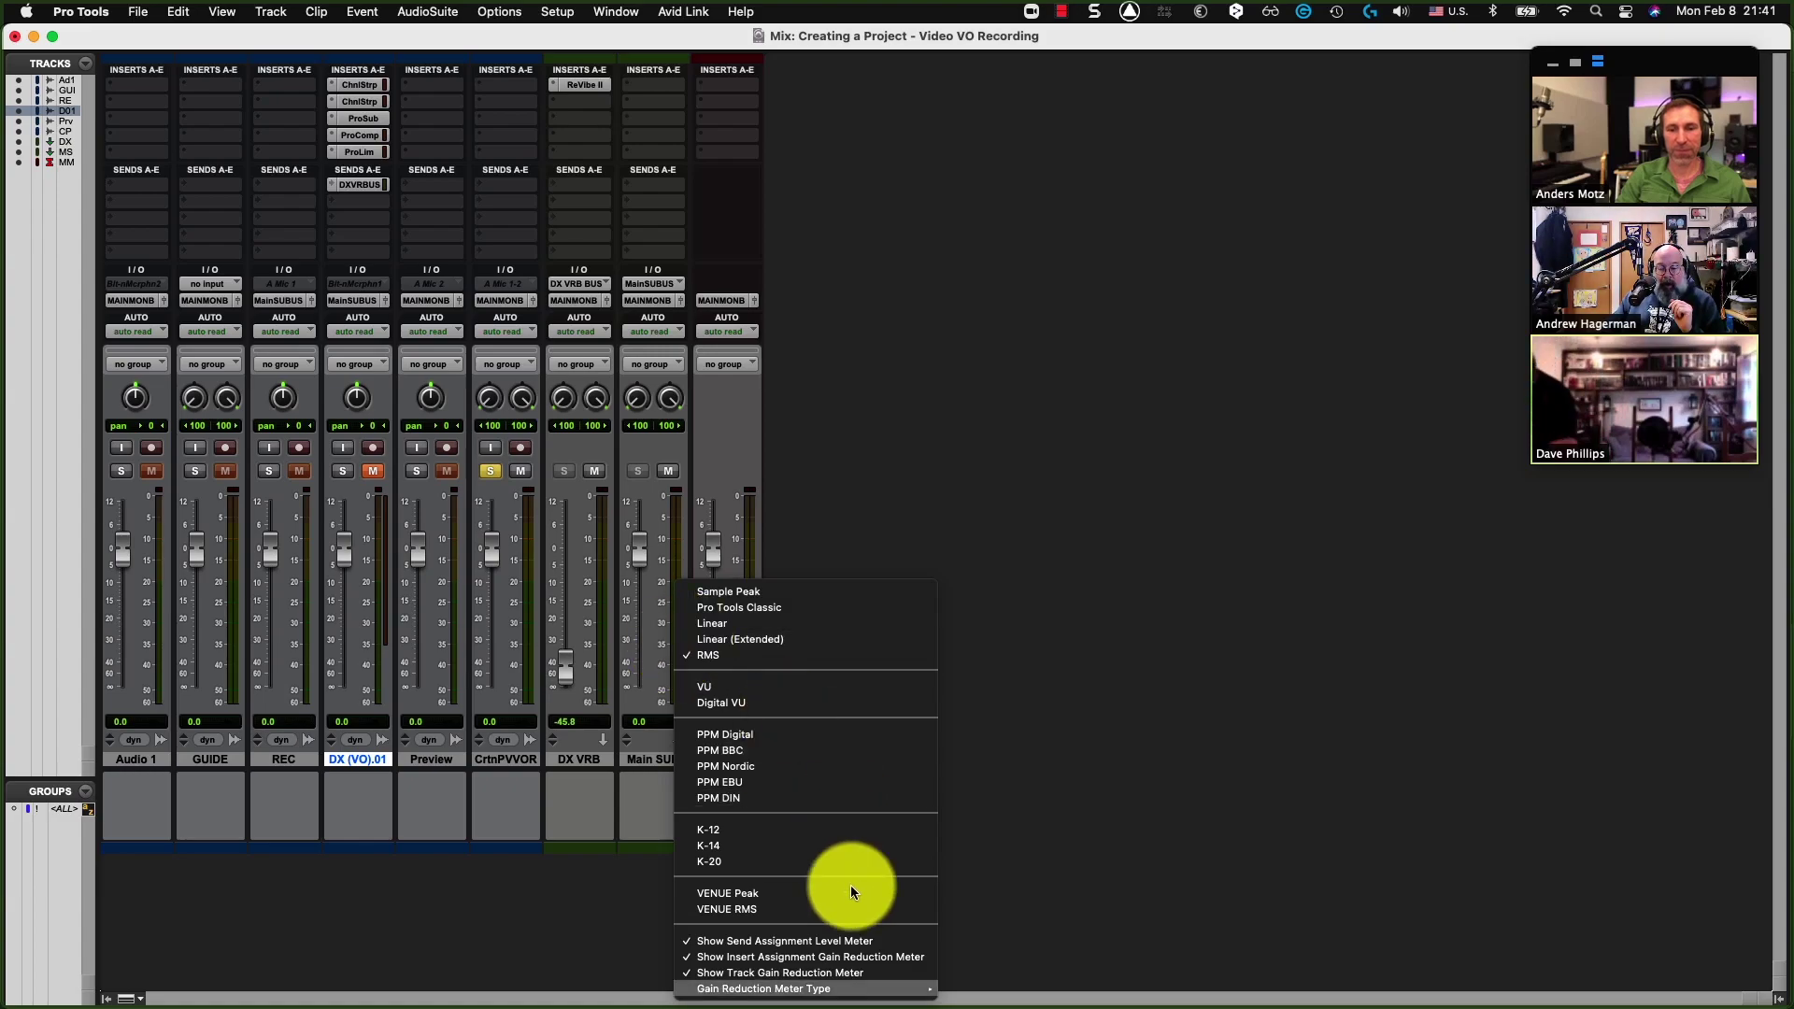
pyautogui.moveTo(844, 997)
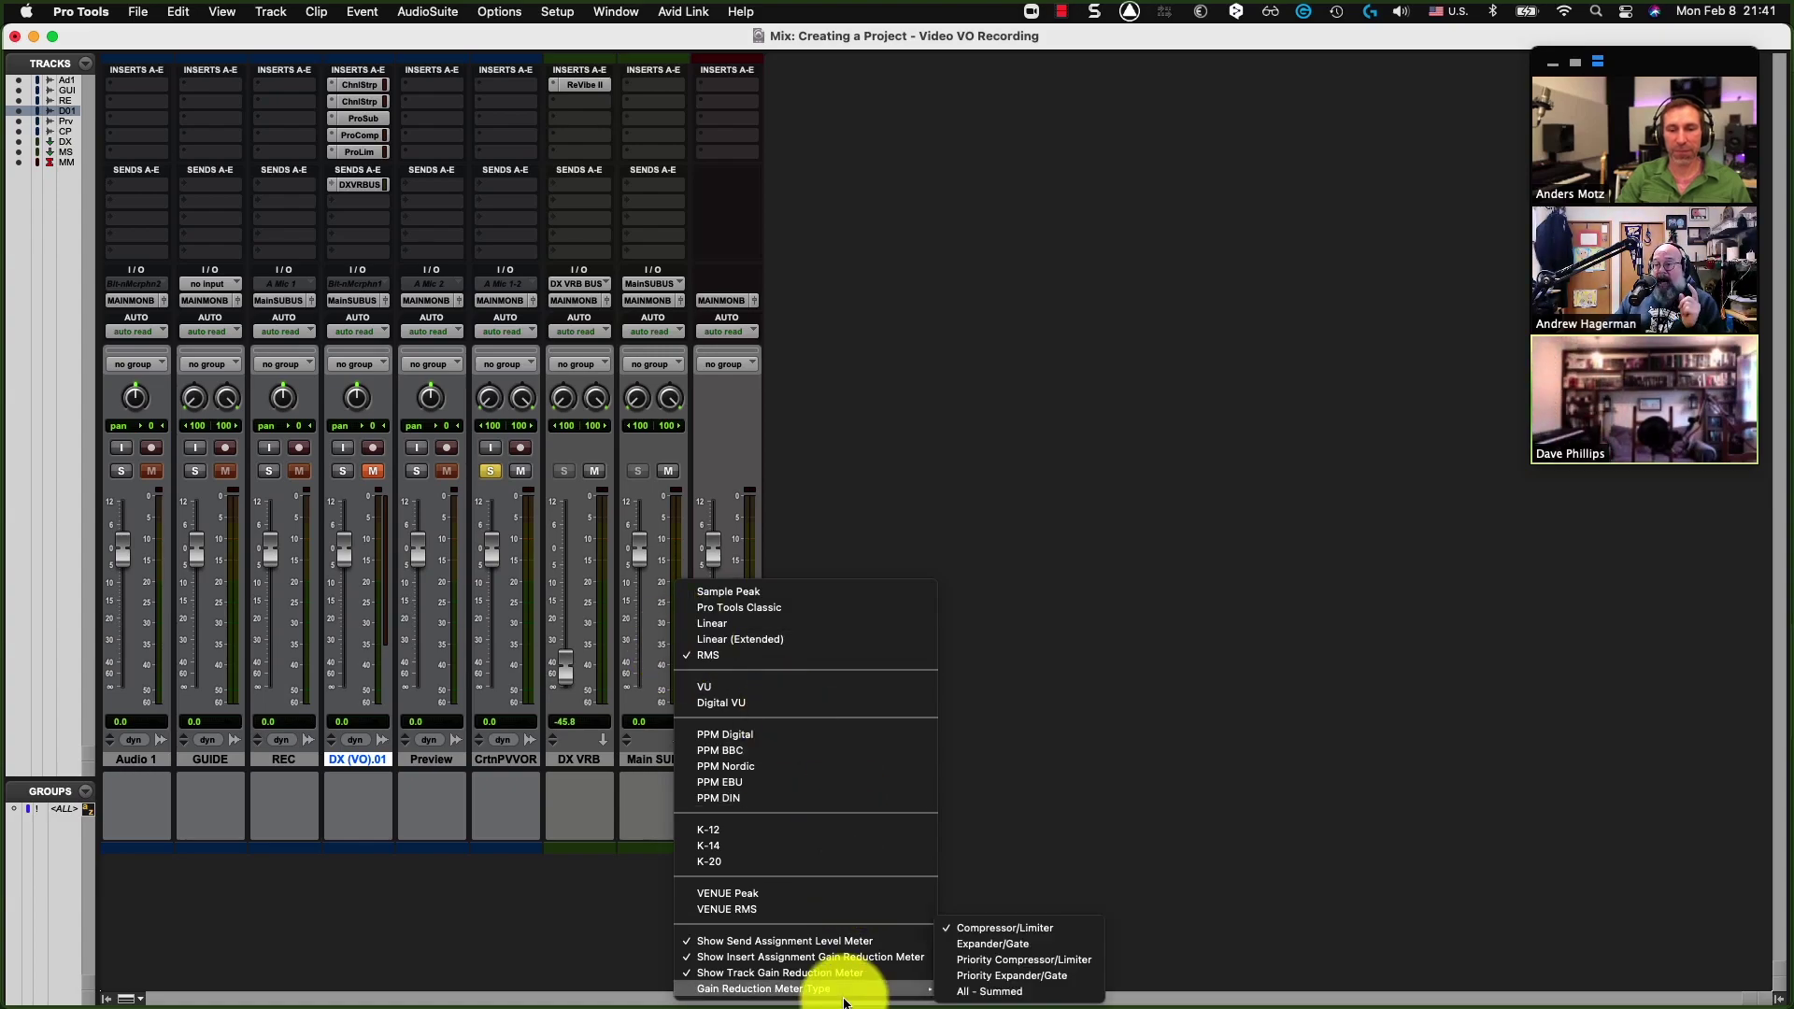
pyautogui.click(1076, 824)
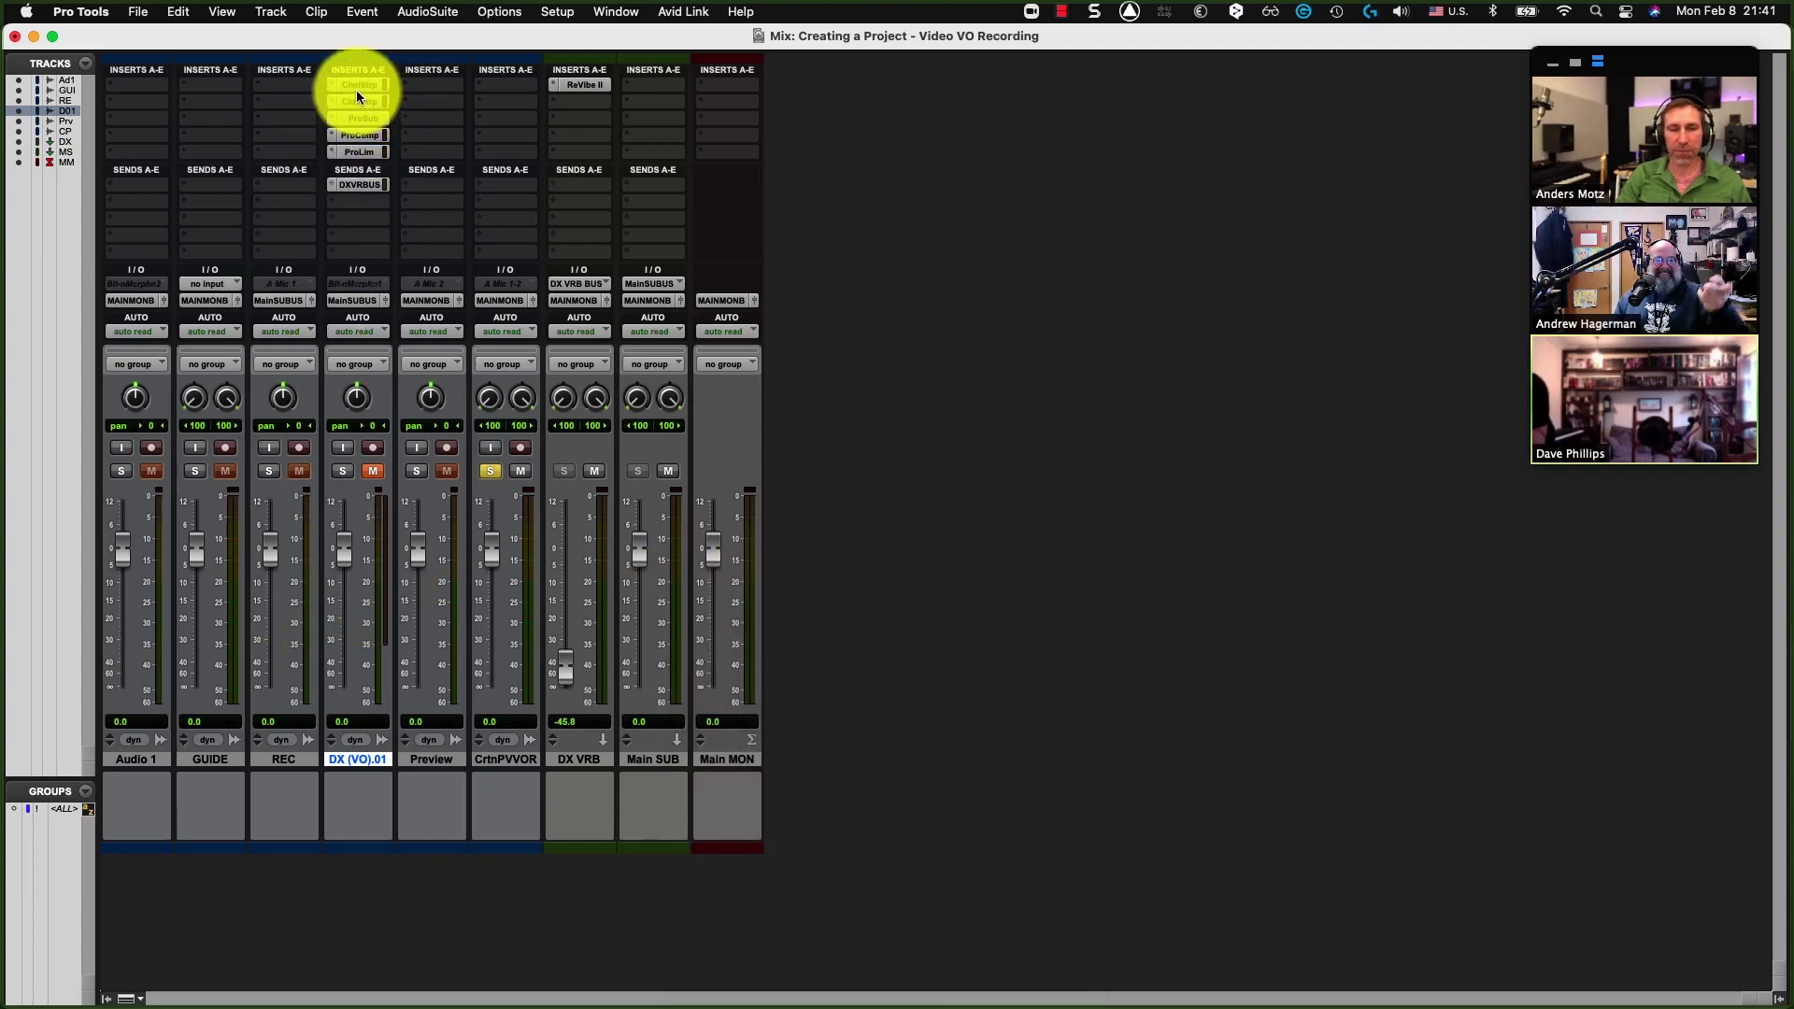
# Toggle the DX (VO).01 inserts so ProComp ends inactive and ProLim stays active.
pyautogui.keyDown('ctrl'); pyautogui.keyDown('super'); pyautogui.click(358, 136); pyautogui.keyUp('super'); pyautogui.keyUp('ctrl')
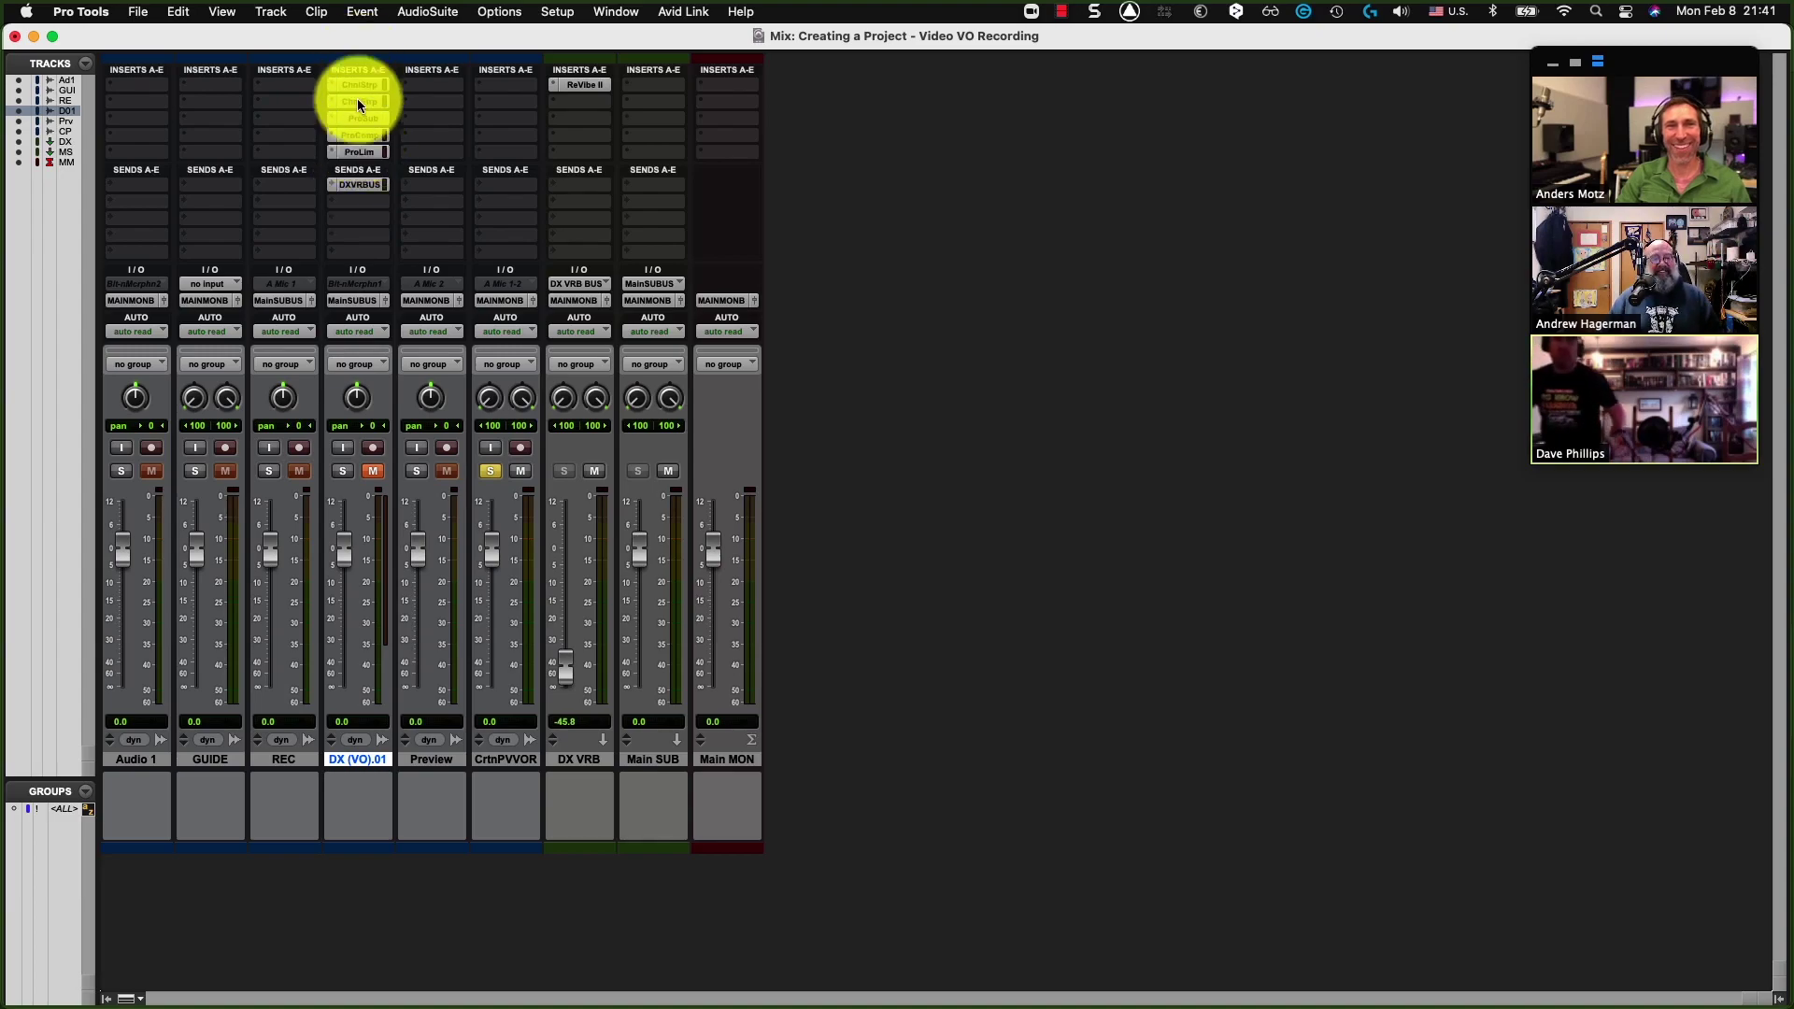
pyautogui.keyDown('ctrl'); pyautogui.keyDown('super'); pyautogui.click(359, 85); pyautogui.keyUp('super'); pyautogui.keyUp('ctrl')
pyautogui.keyDown('ctrl'); pyautogui.keyDown('super'); pyautogui.click(355, 149); pyautogui.keyUp('super'); pyautogui.keyUp('ctrl')
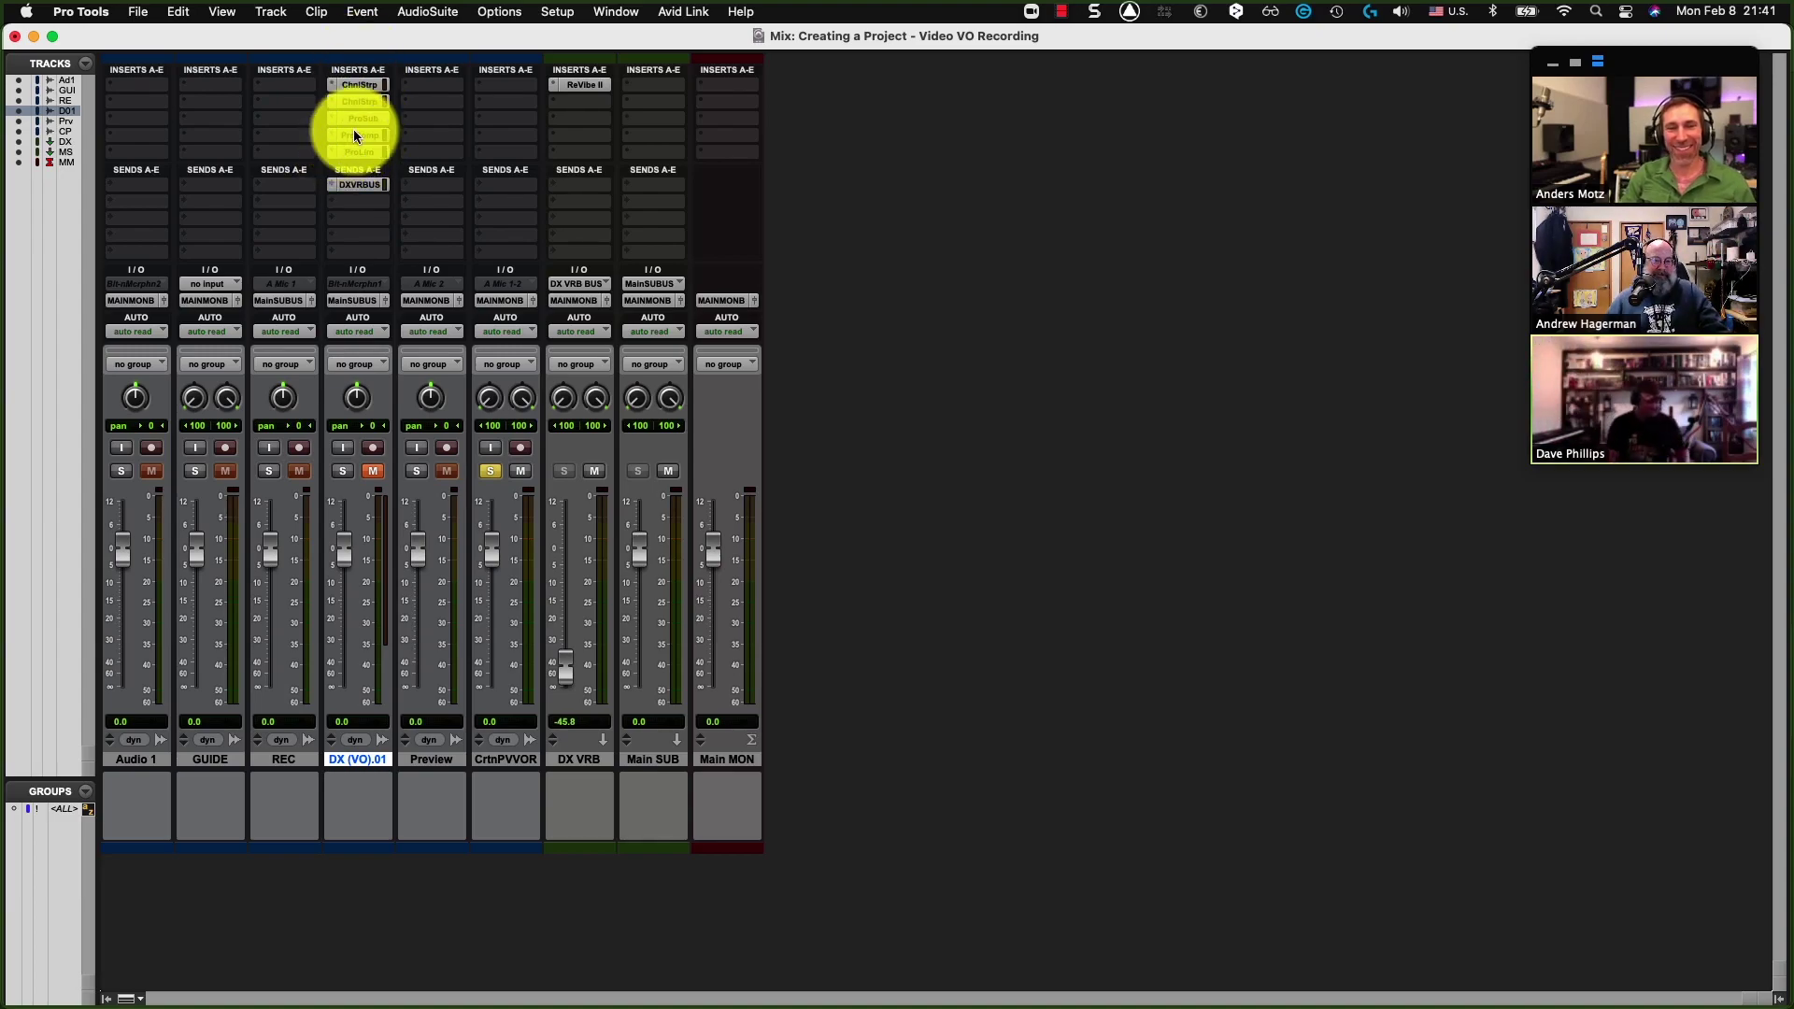
pyautogui.keyDown('ctrl'); pyautogui.keyDown('super'); pyautogui.click(355, 136); pyautogui.keyUp('super'); pyautogui.keyUp('ctrl')
pyautogui.keyDown('ctrl'); pyautogui.keyDown('super'); pyautogui.click(359, 152); pyautogui.keyUp('super'); pyautogui.keyUp('ctrl')
pyautogui.keyDown('ctrl'); pyautogui.keyDown('super'); pyautogui.click(364, 86); pyautogui.keyUp('super'); pyautogui.keyUp('ctrl')
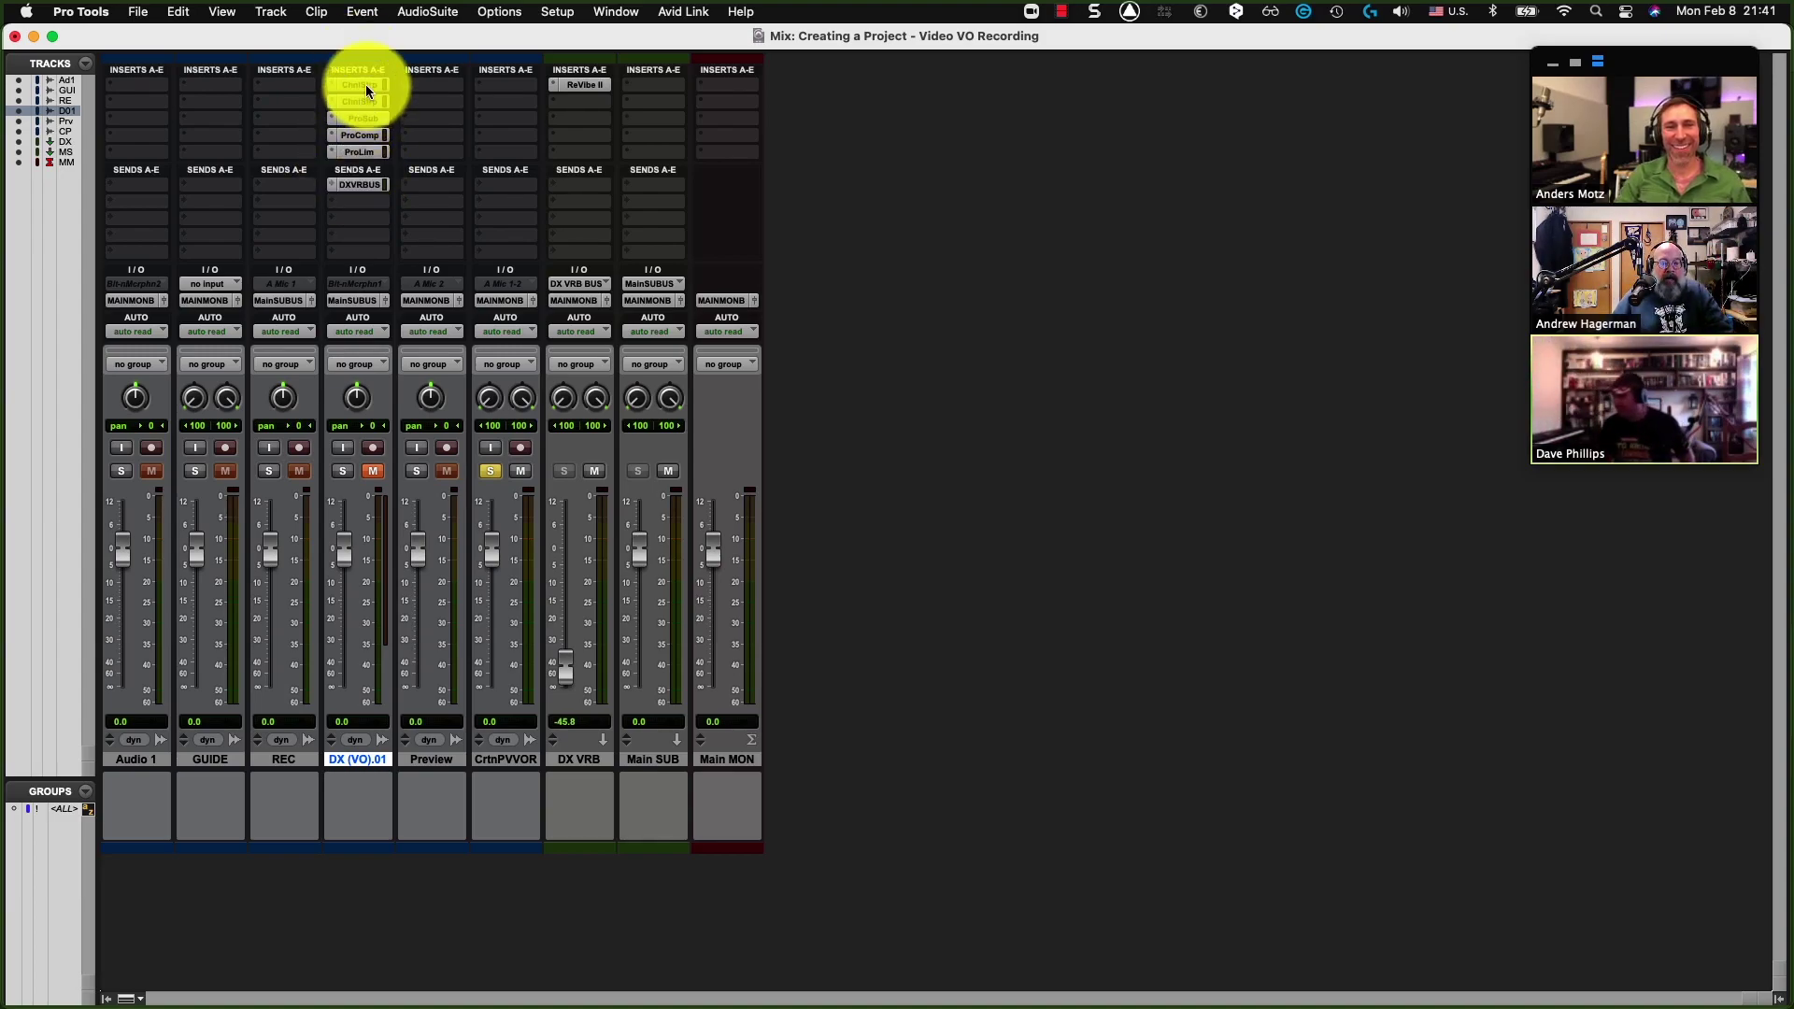
pyautogui.keyDown('ctrl'); pyautogui.keyDown('super'); pyautogui.click(358, 135); pyautogui.keyUp('super'); pyautogui.keyUp('ctrl')
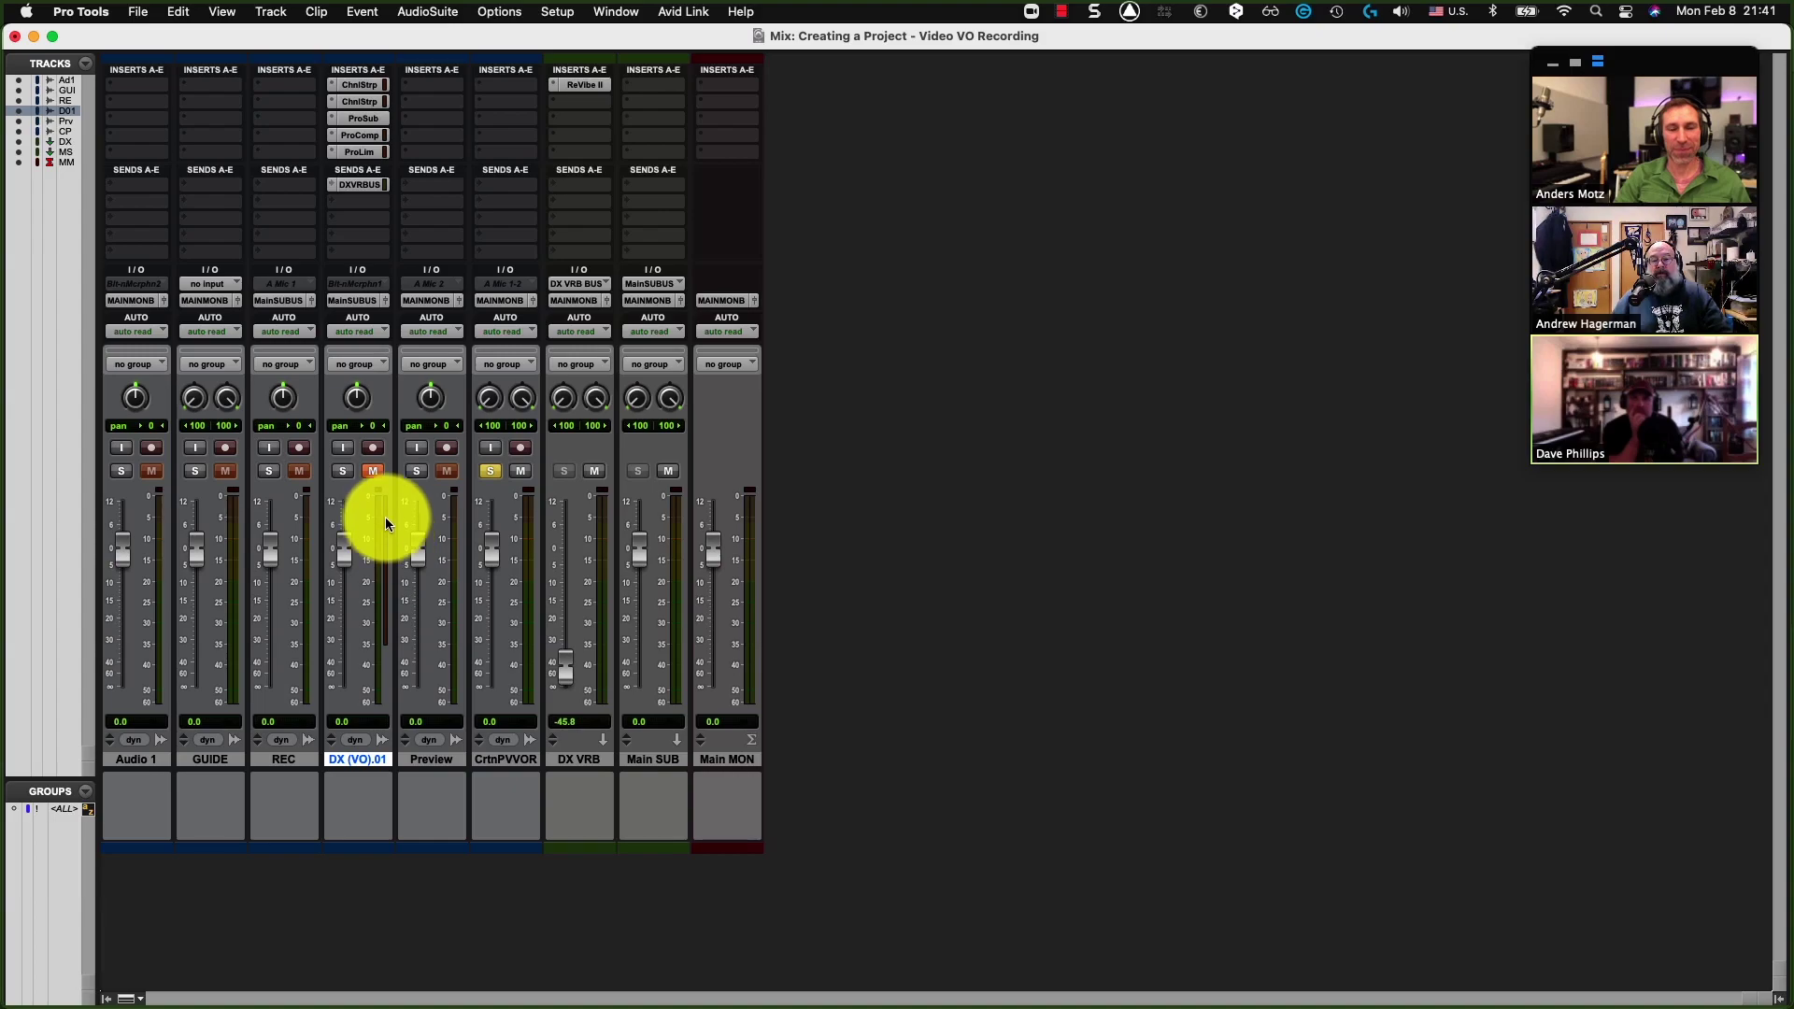
# Set the DX (VO).01 Gain Reduction Meter Type to All - Summed.
pyautogui.rightClick(377, 604)
pyautogui.moveTo(489, 949)
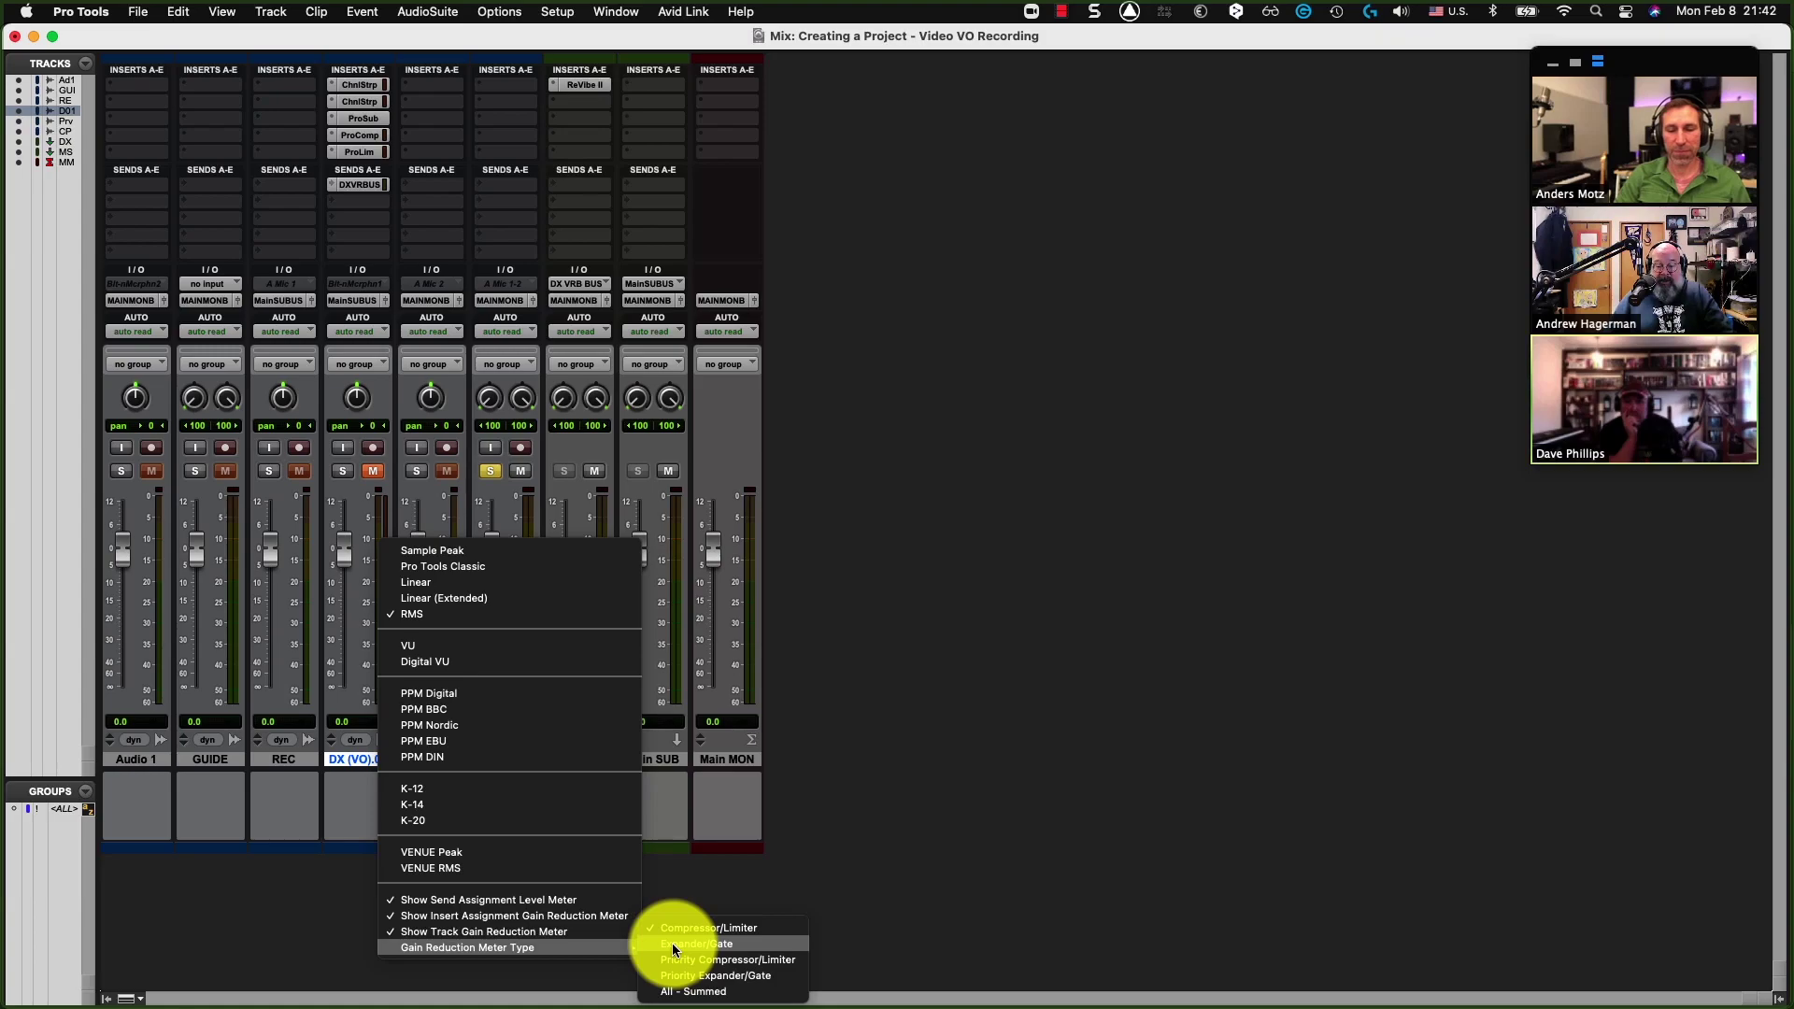
pyautogui.click(696, 986)
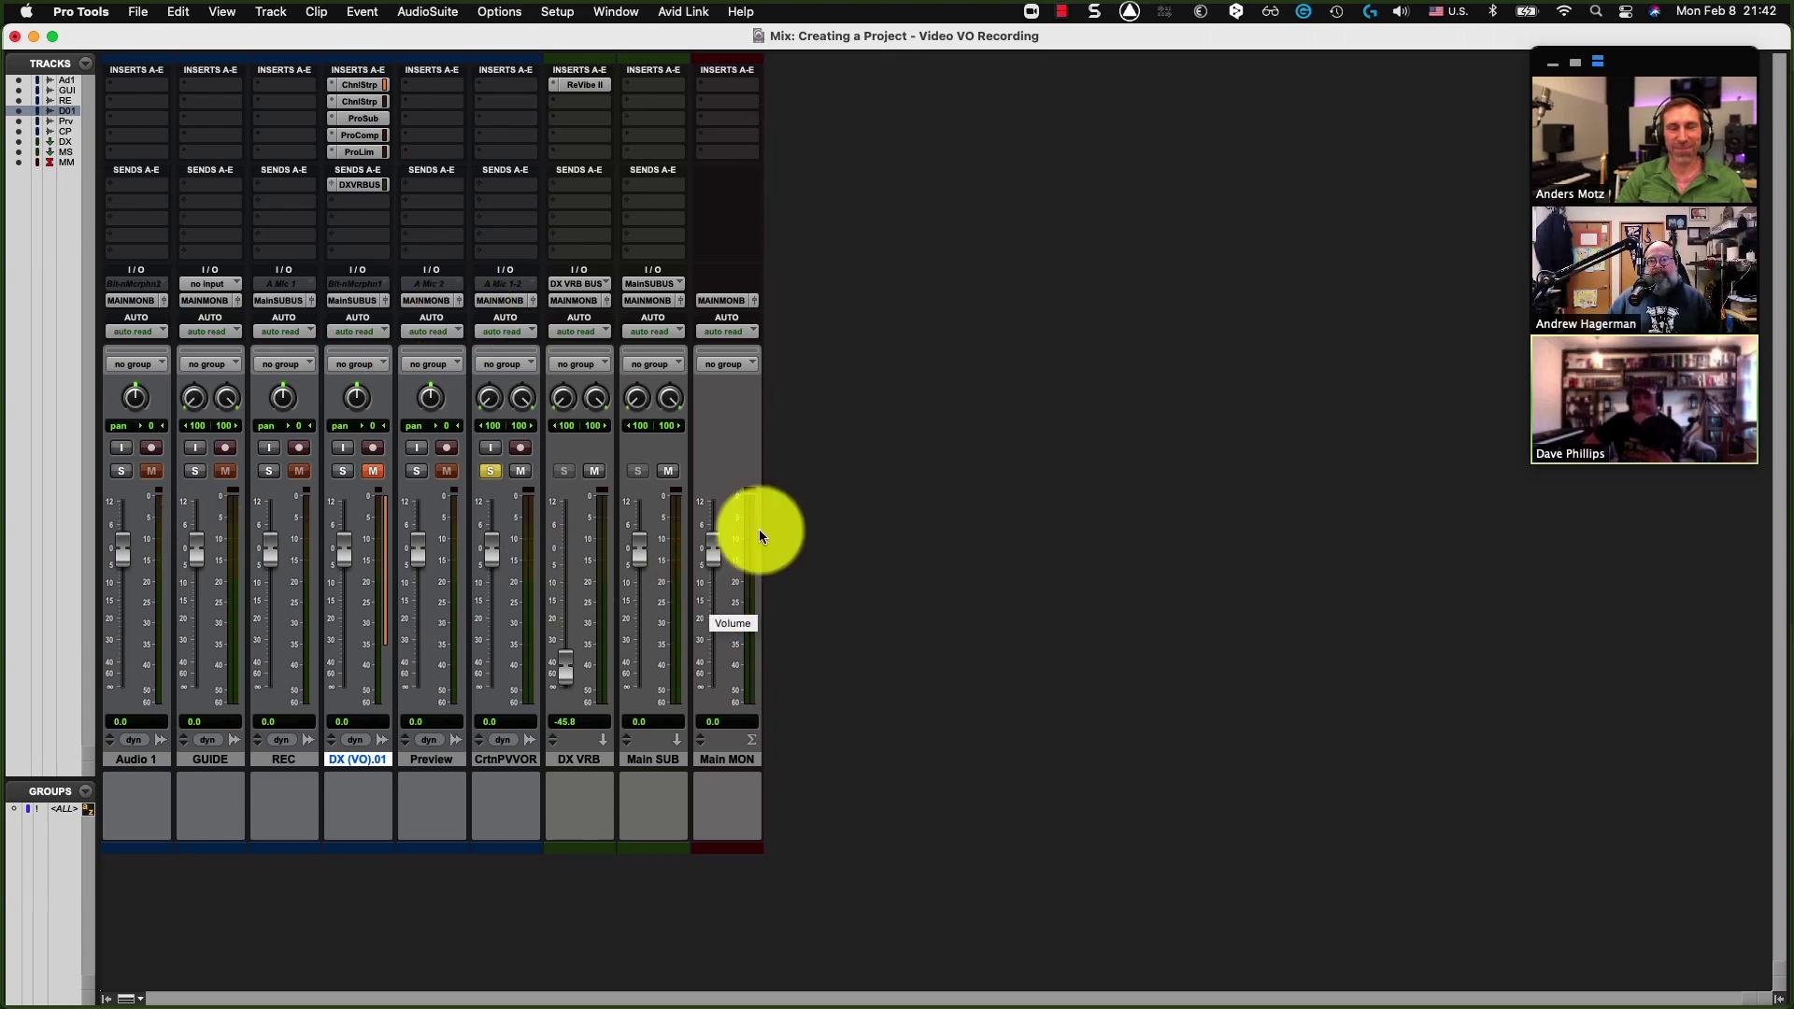
# Insert the stereo Dynamics Pro Limiter on Main MON's insert slot A.
pyautogui.click(729, 83)
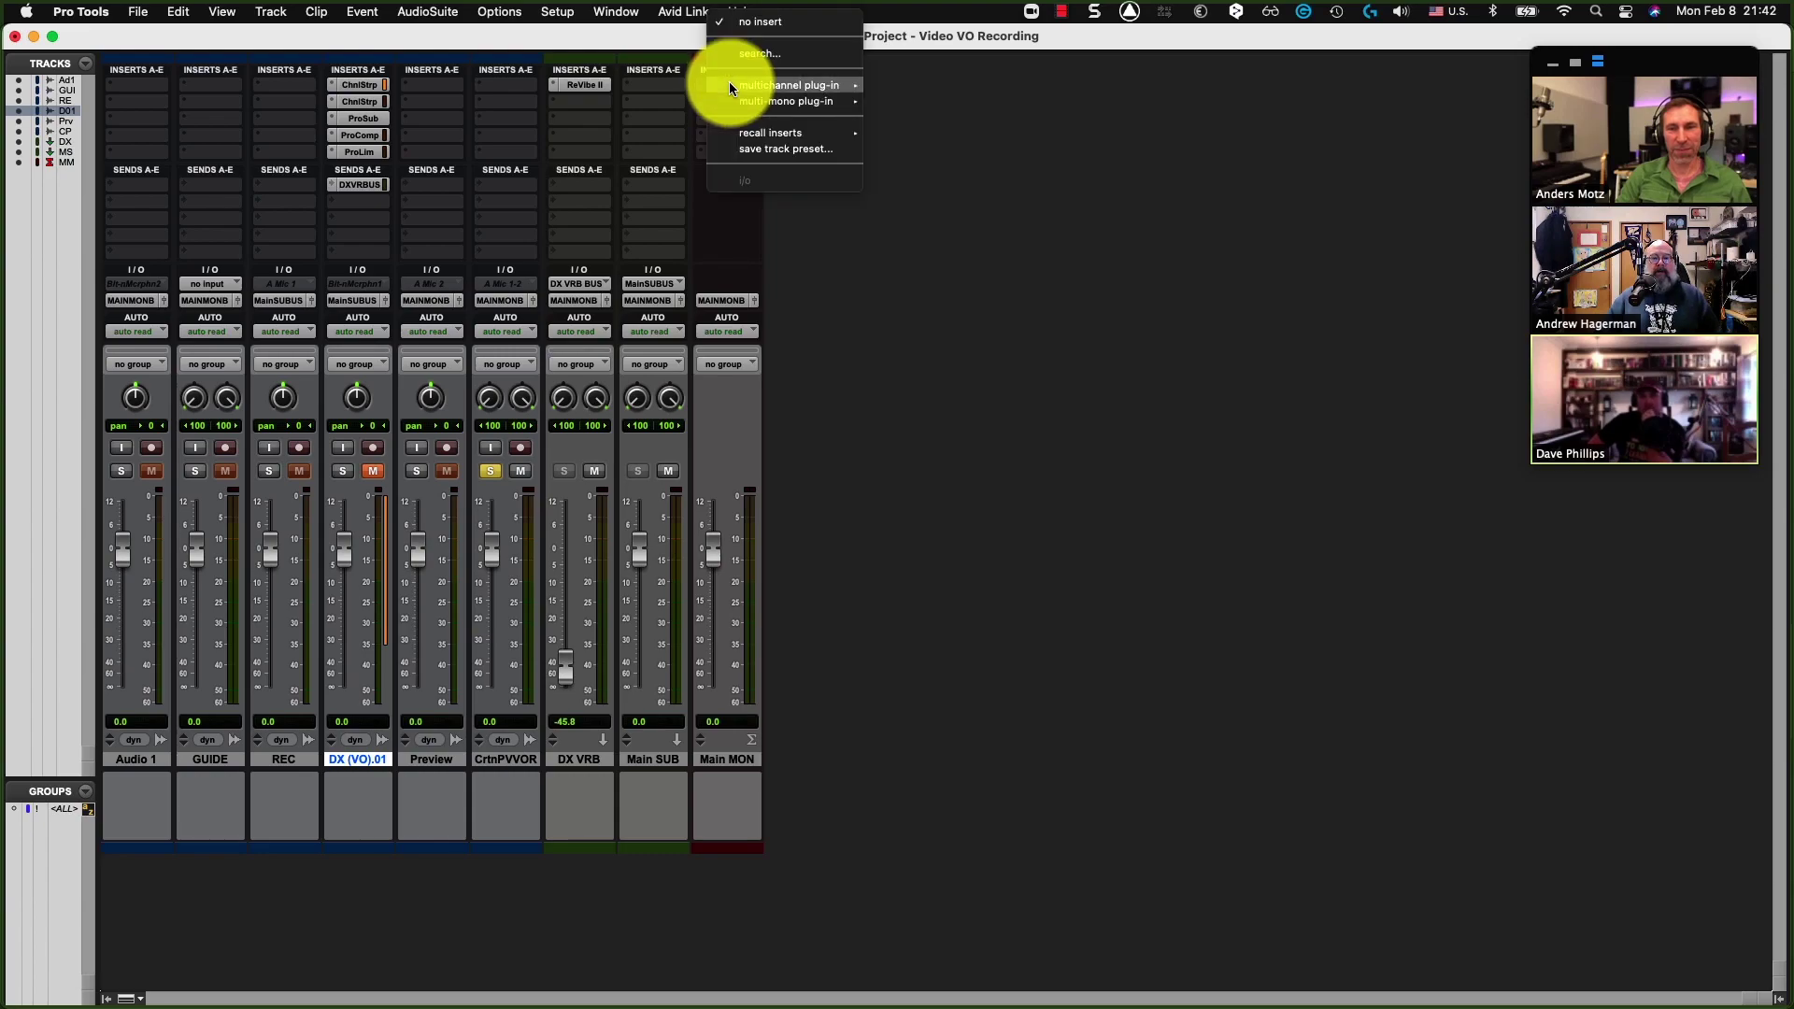
pyautogui.moveTo(729, 85)
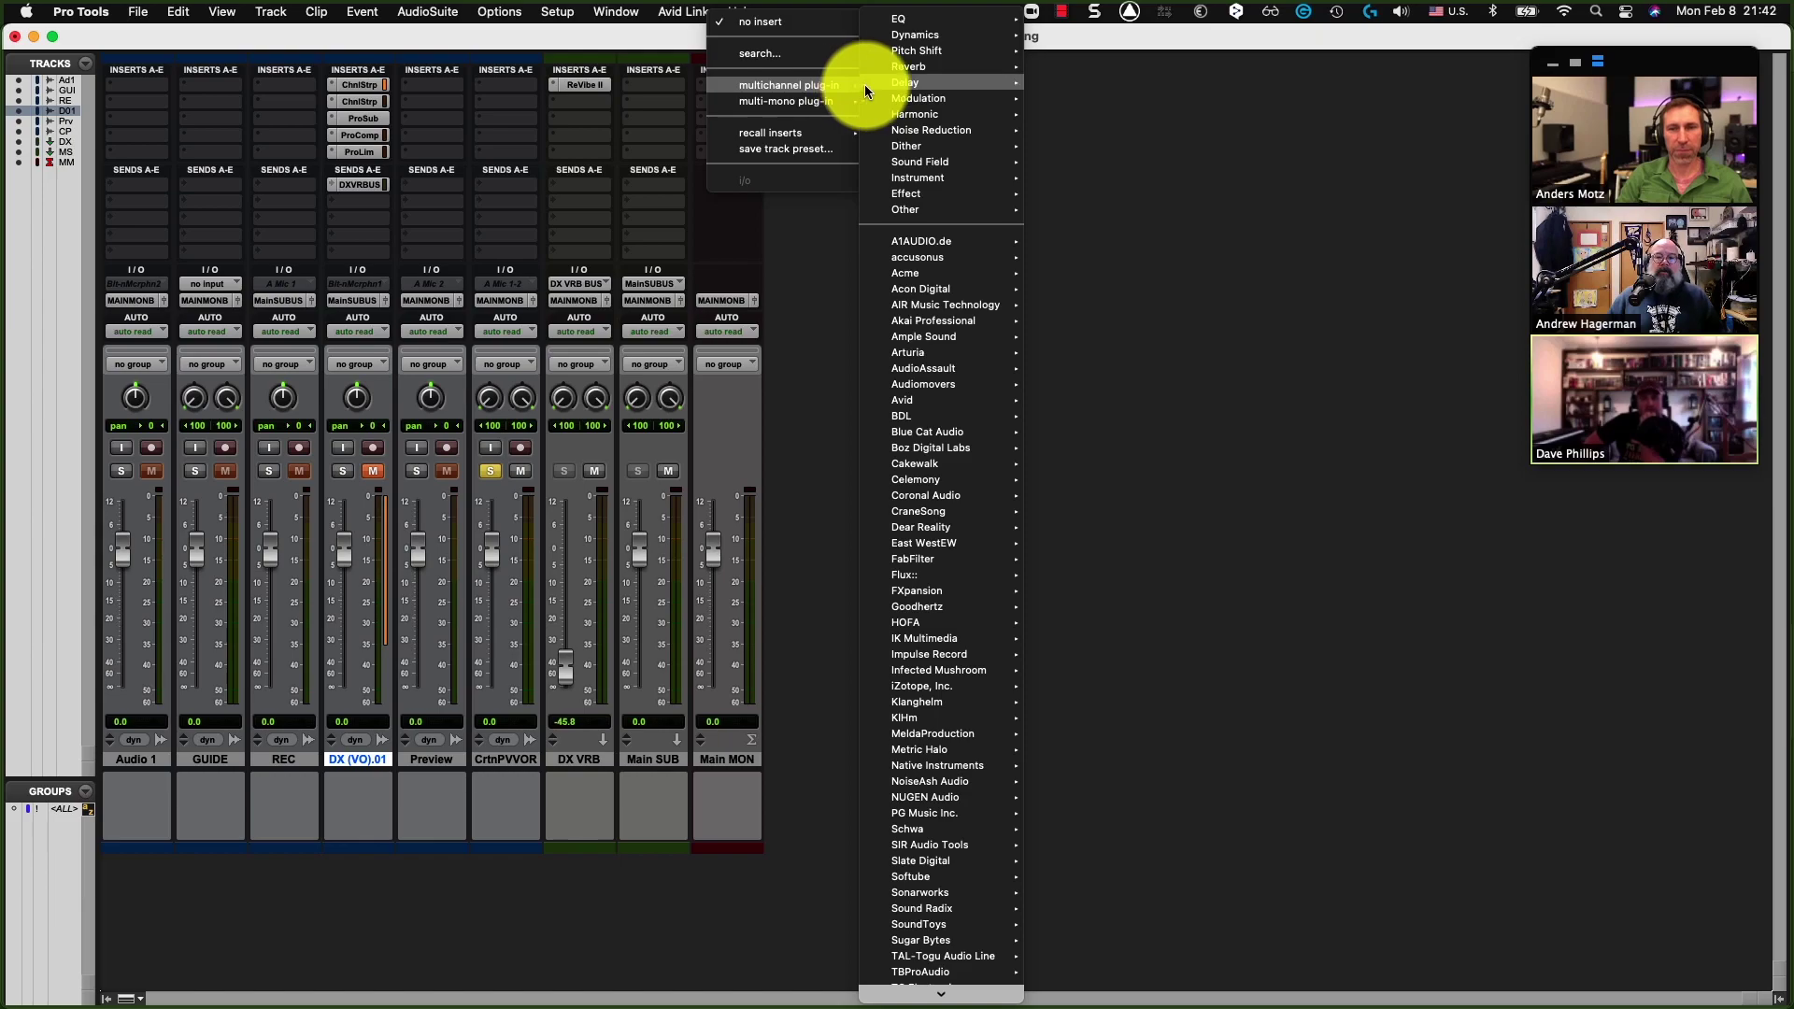
pyautogui.moveTo(960, 34)
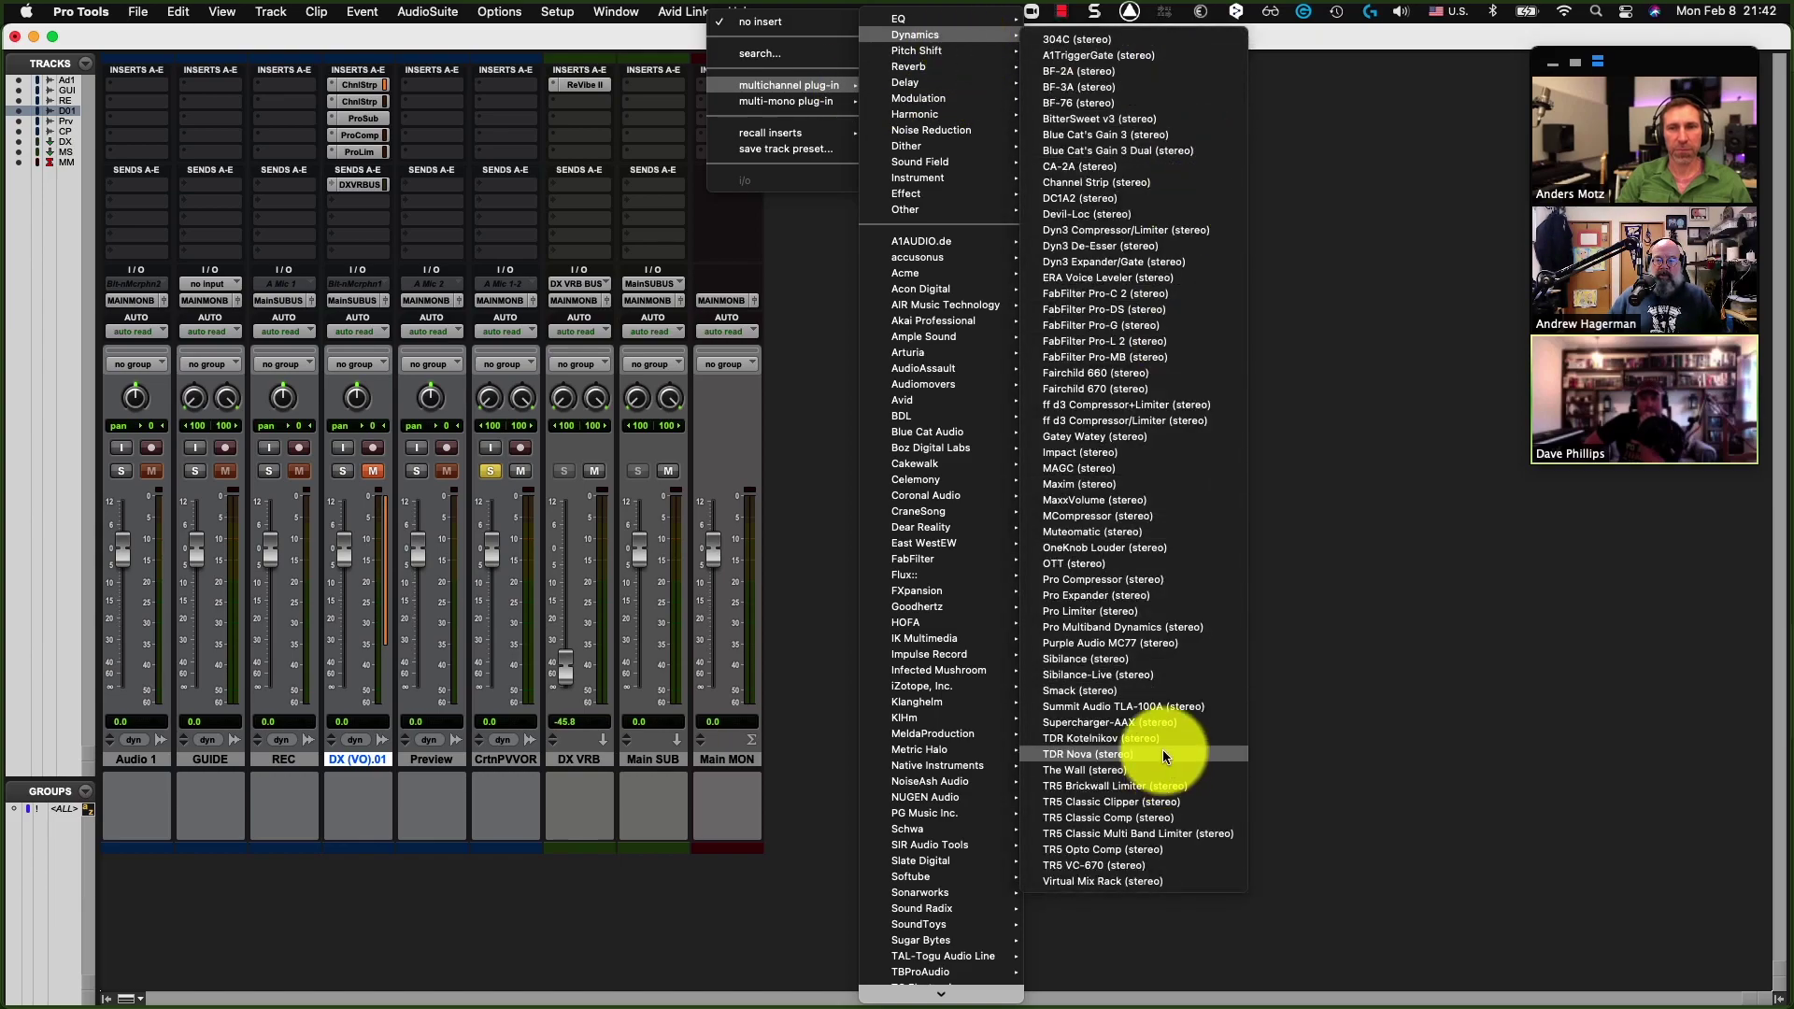
pyautogui.click(1142, 613)
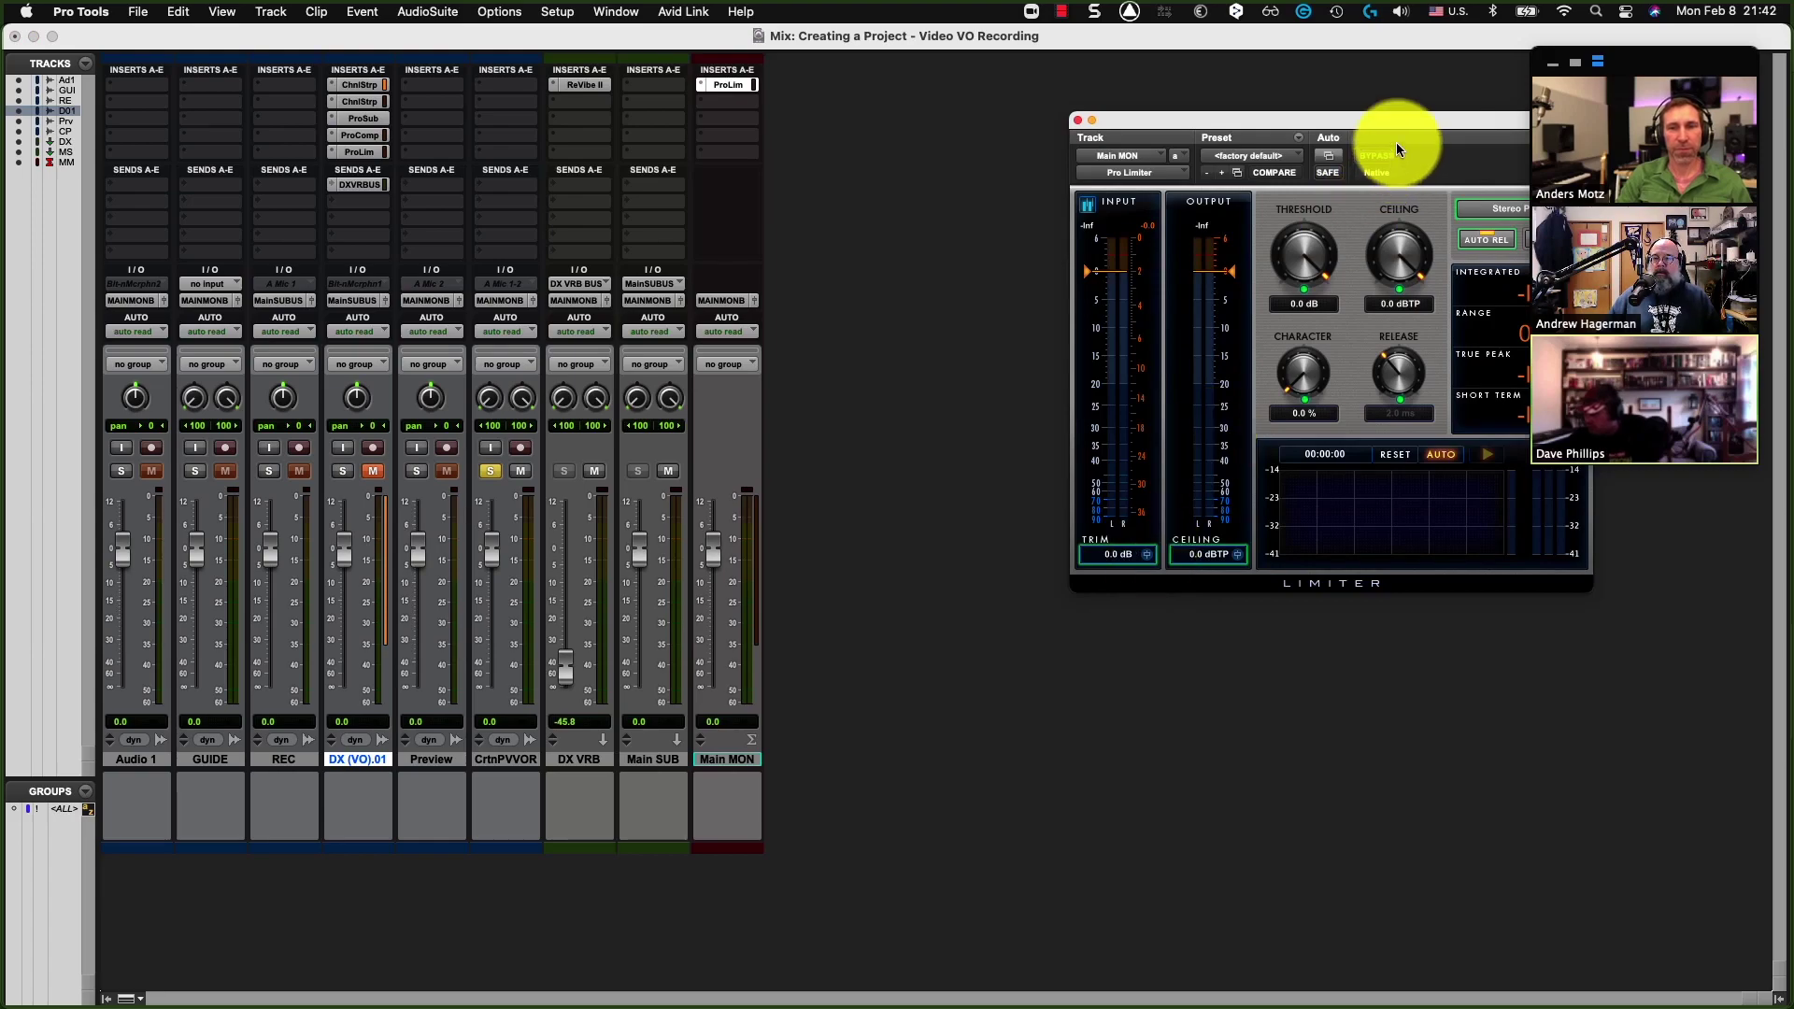
# Center the Pro Limiter window and play the mix: -14.9 LUFS, 4.1 LU range, -4.0 dBTP.
pyautogui.moveTo(1317, 125); pyautogui.dragTo(1089, 175)
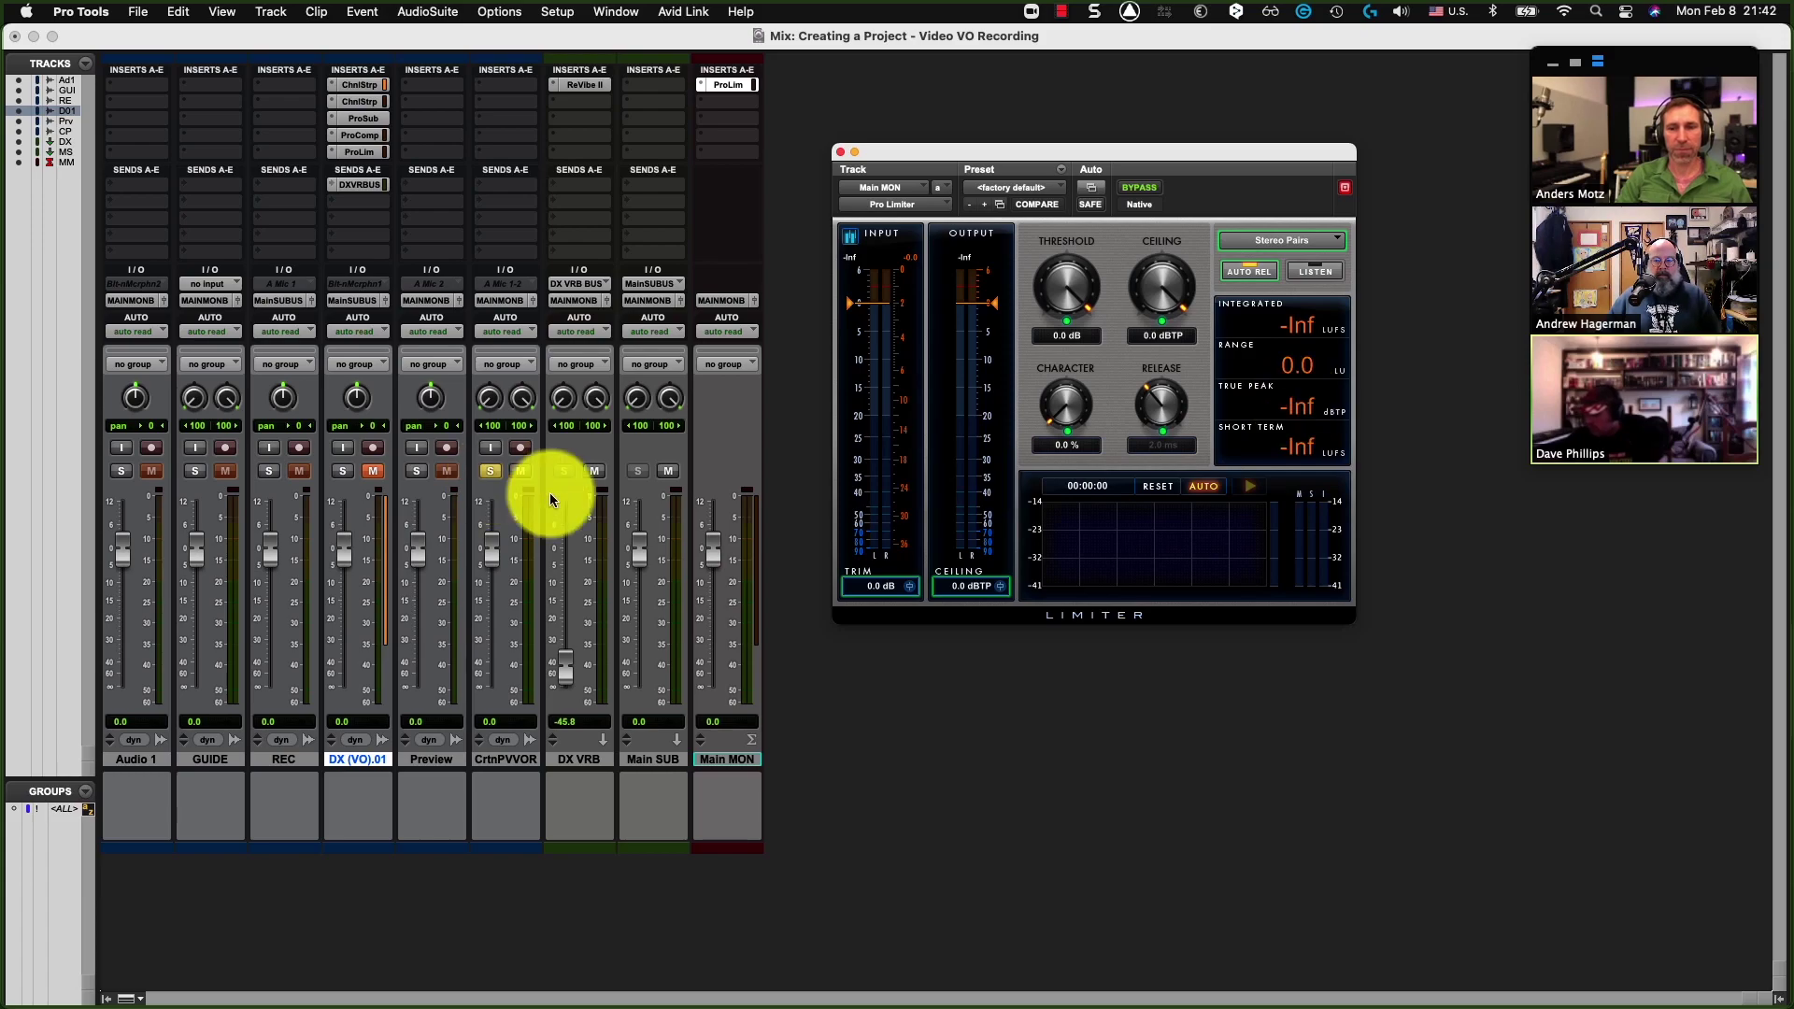
pyautogui.press('space')
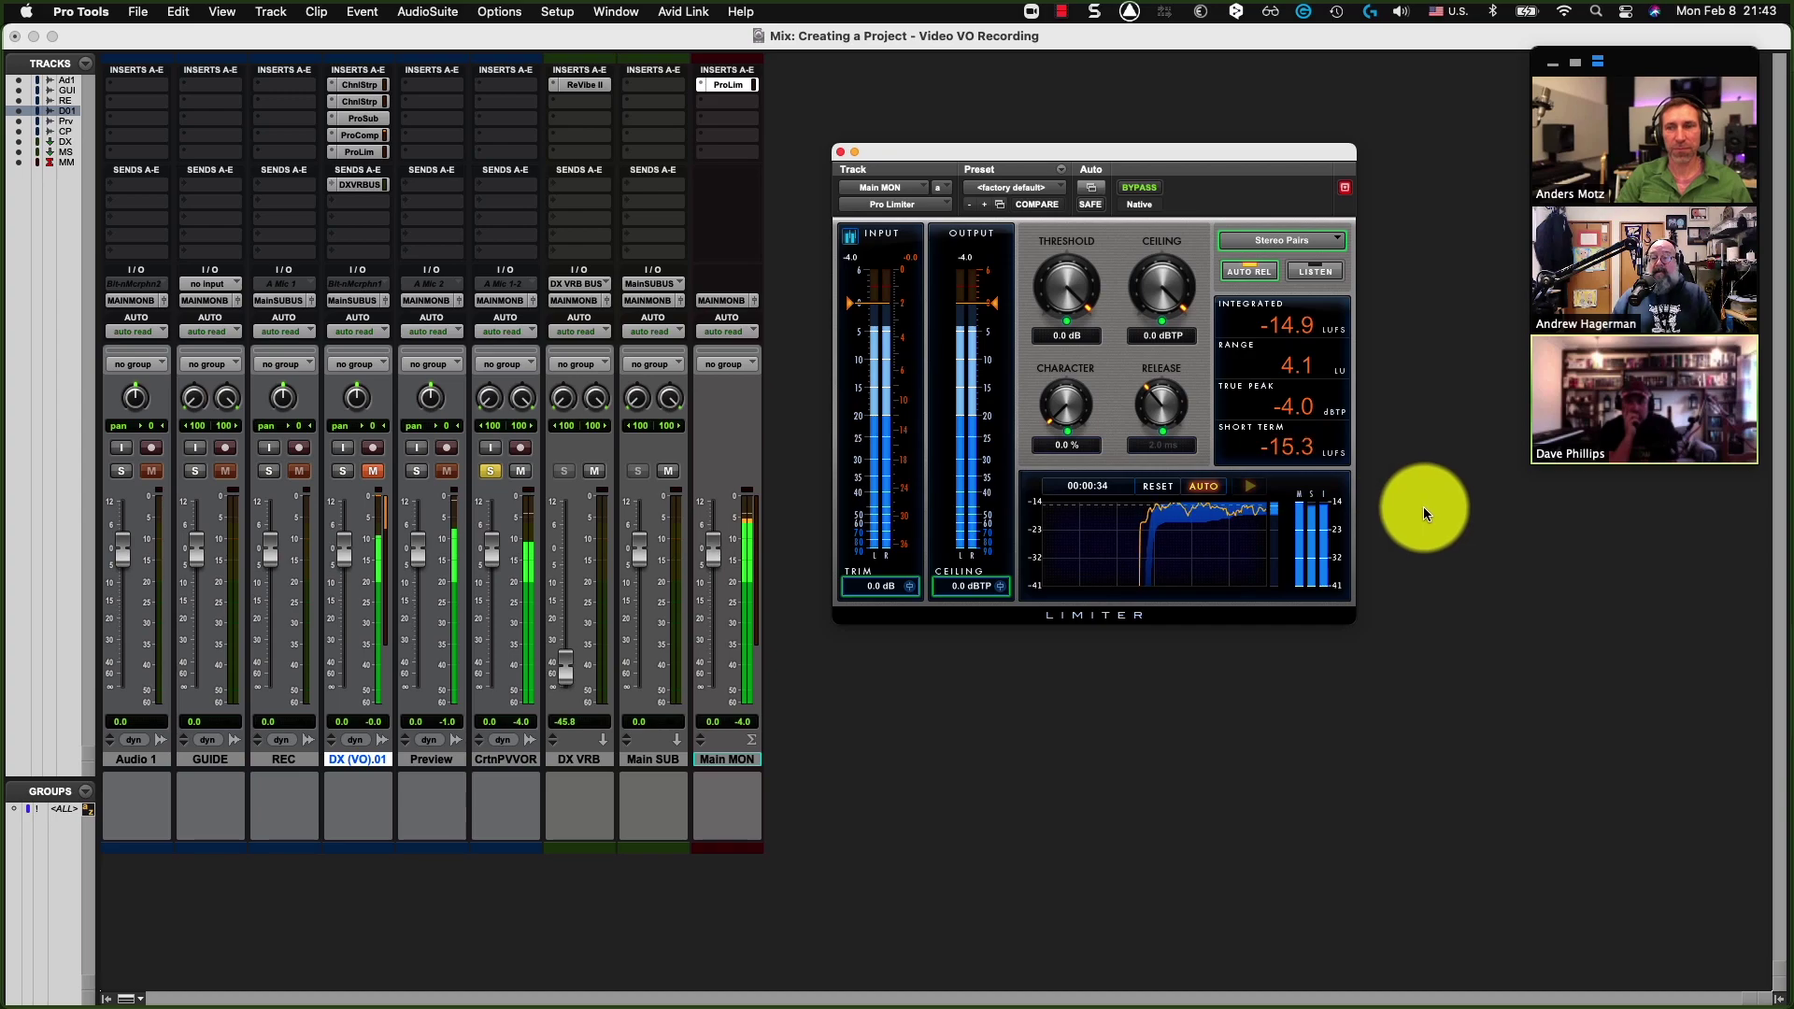
# Close Pro Limiter and return to the Edit window at the bottom mix clip.
pyautogui.click(840, 152)
pyautogui.press('super+equal')
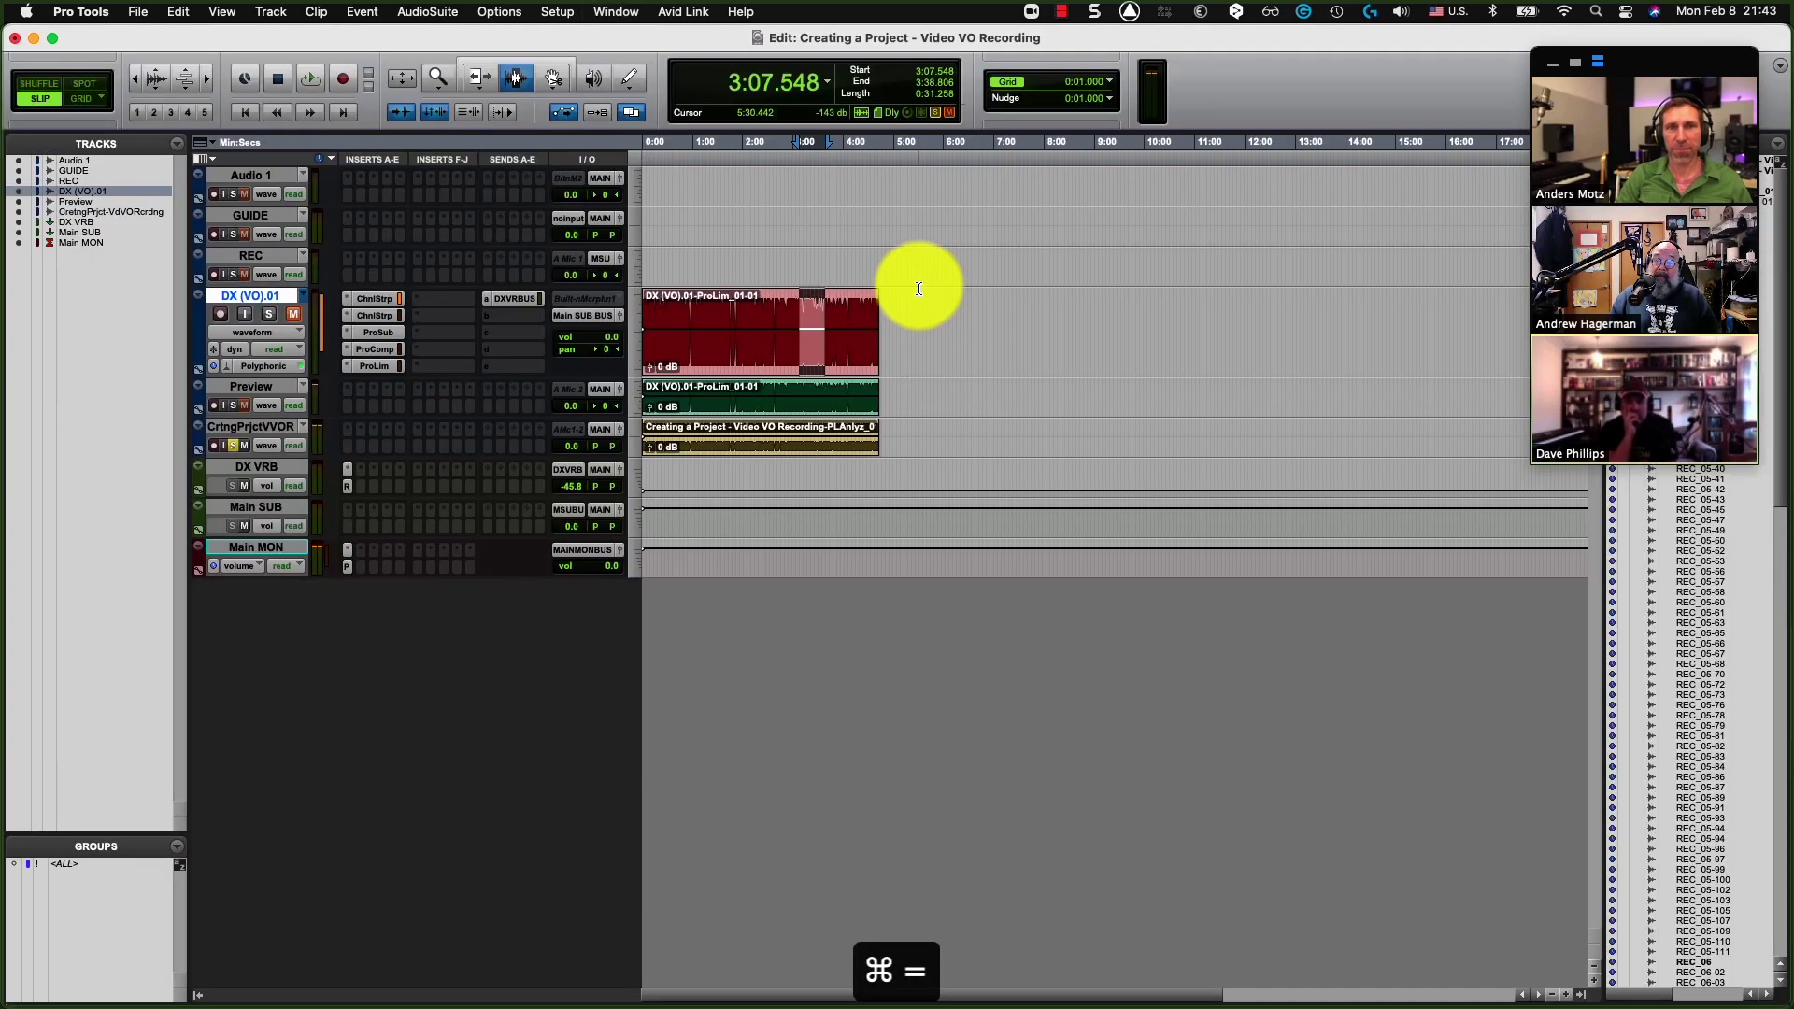
pyautogui.click(751, 451)
# Select the entire bottom clip, 0:00.000 to 4:43.834, and bring up the AudioSuite menu.
pyautogui.doubleClick(749, 448)
pyautogui.click(748, 445)
pyautogui.doubleClick(745, 445)
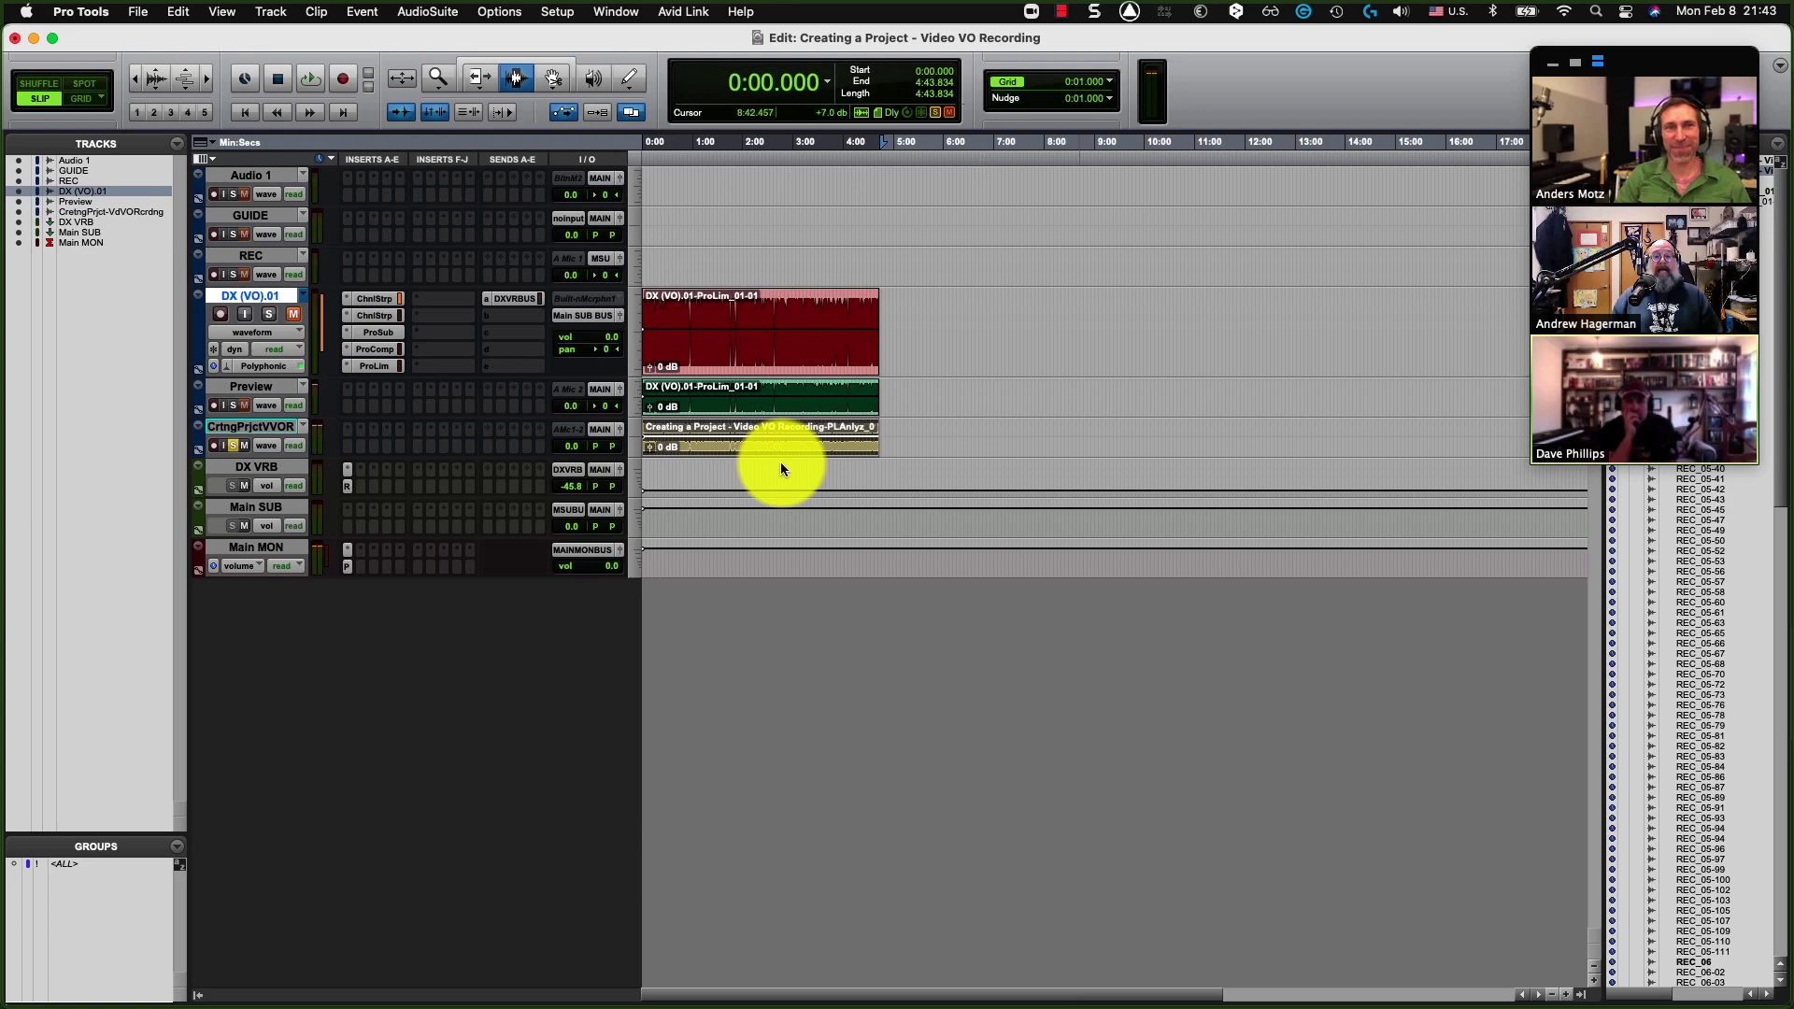
pyautogui.click(442, 13)
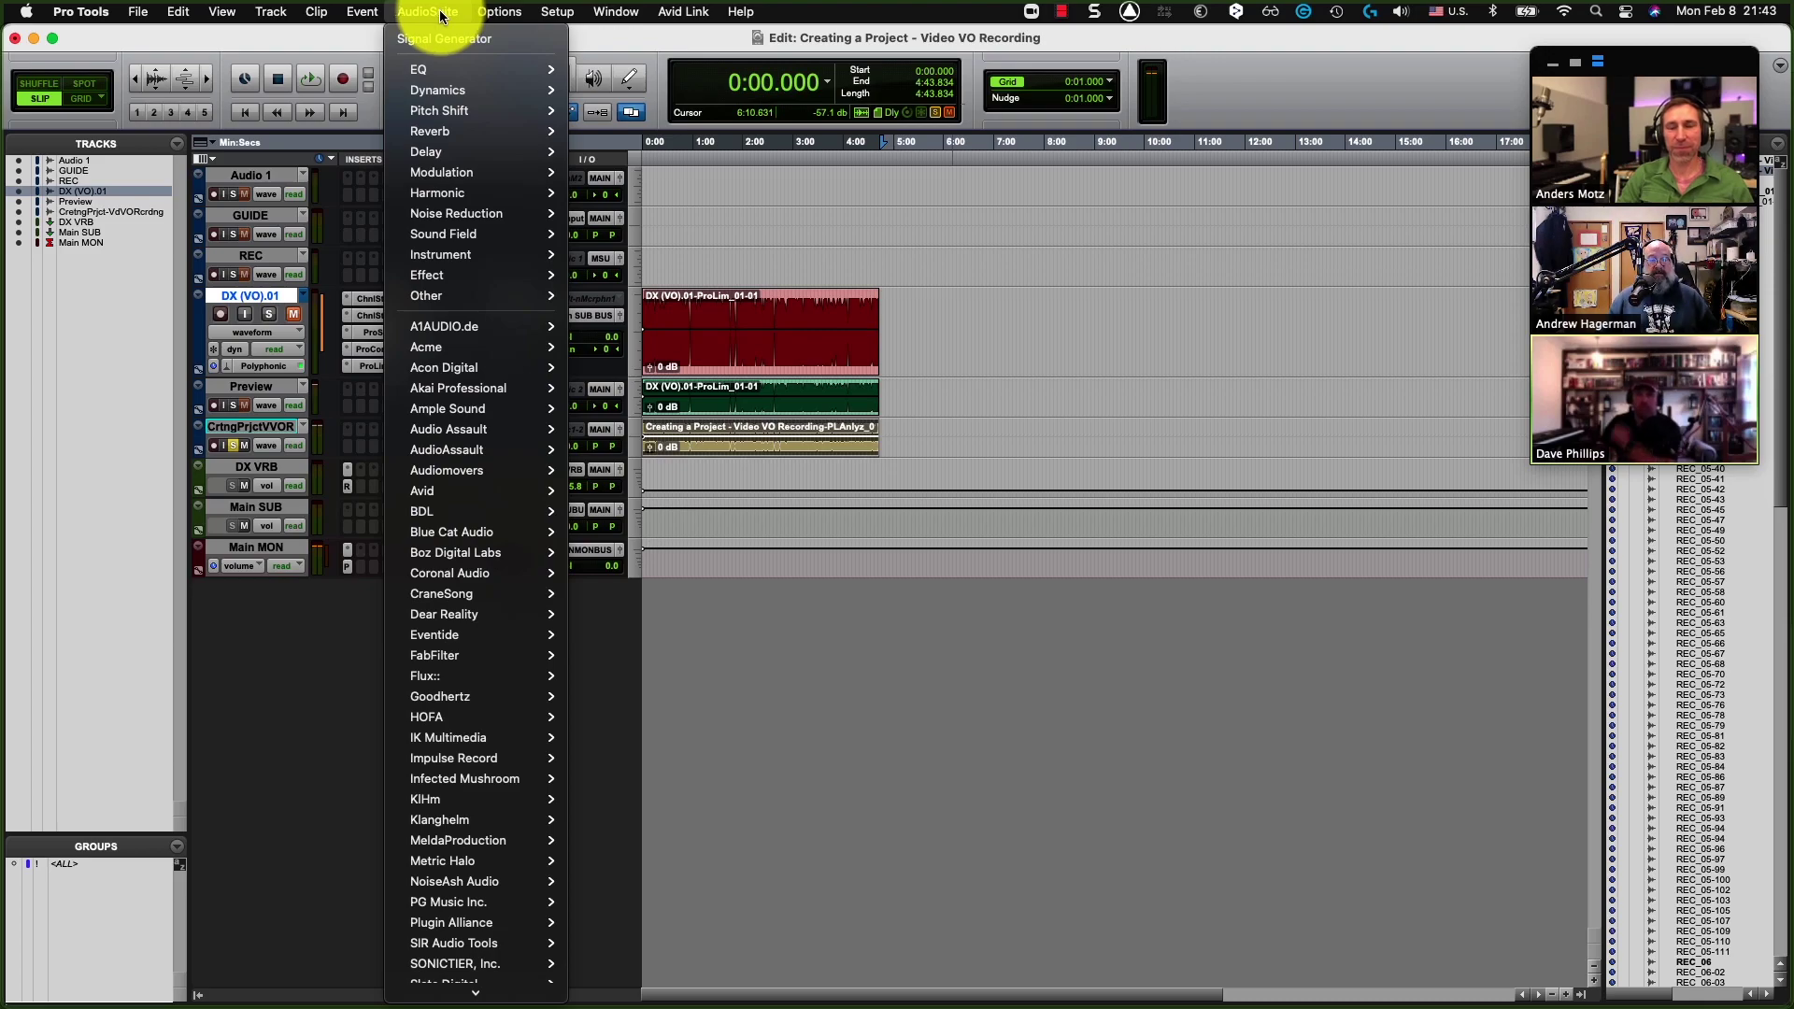
# Analyze the selected mix clip with Pro Limiter Loudness Analyzer: -14.6 LUFS integrated, 4.1 LU range, -4.0 dBTP.
pyautogui.moveTo(477, 295)
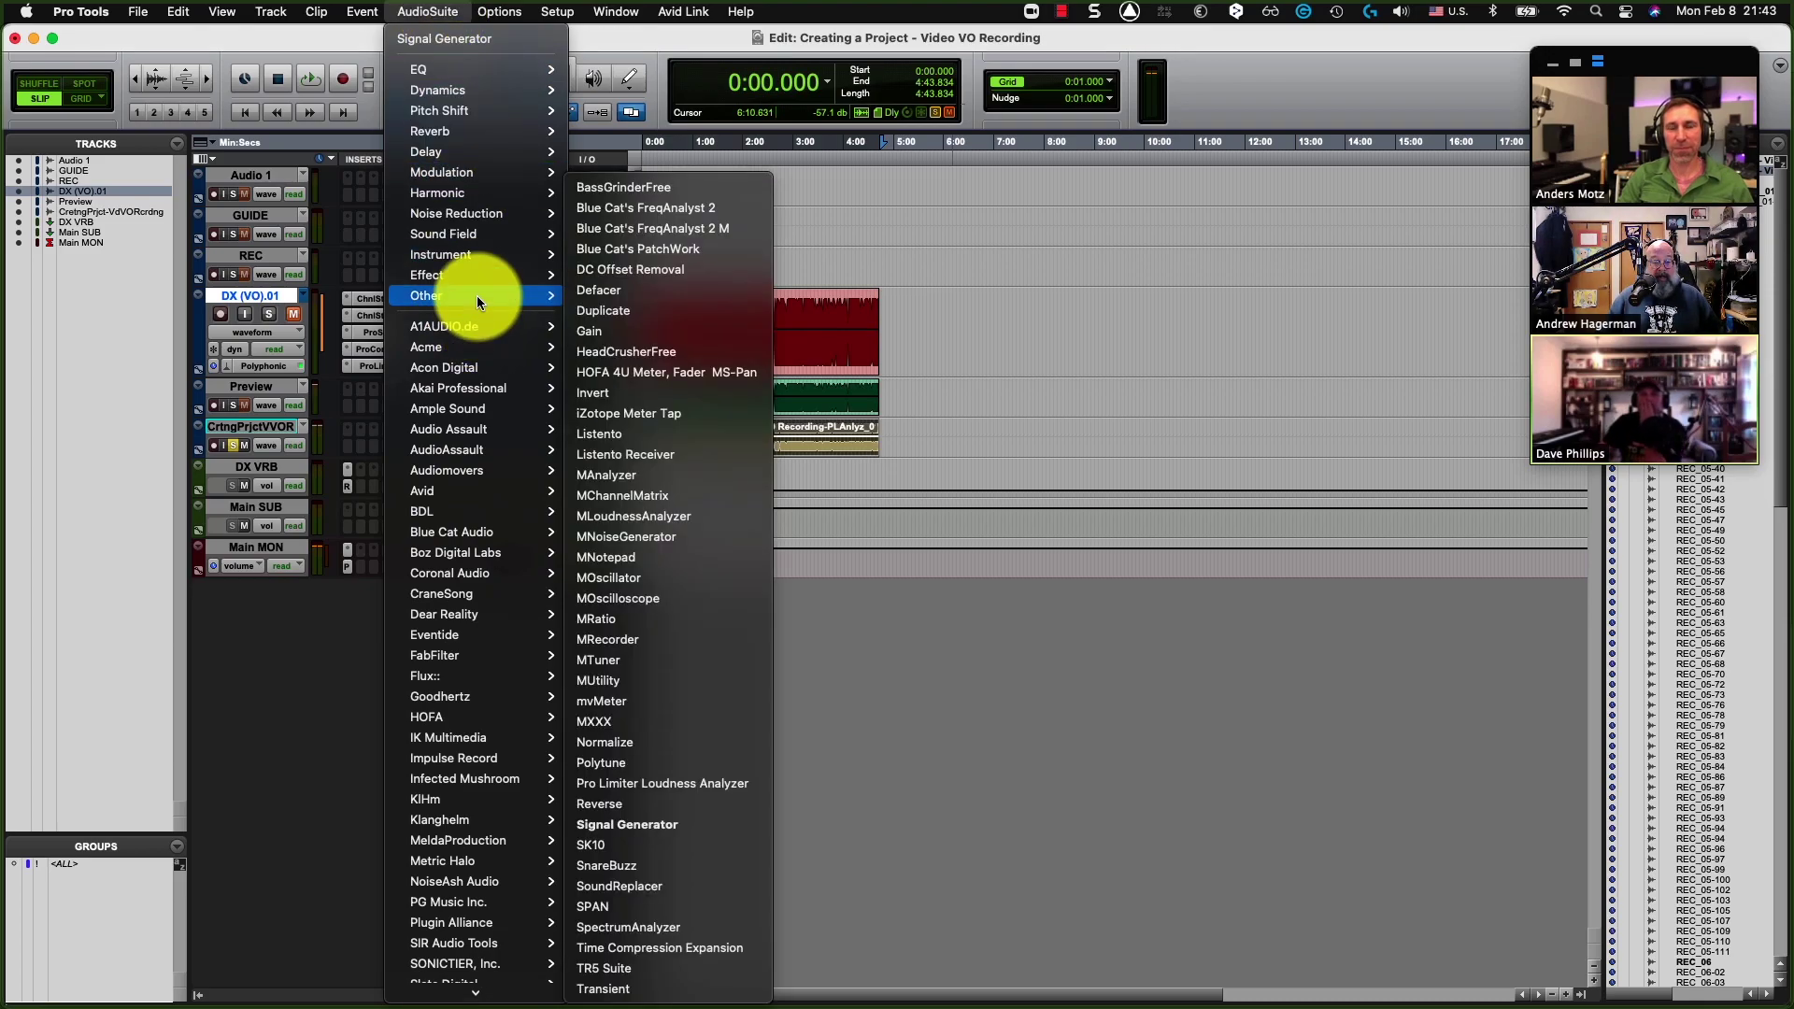
pyautogui.click(684, 783)
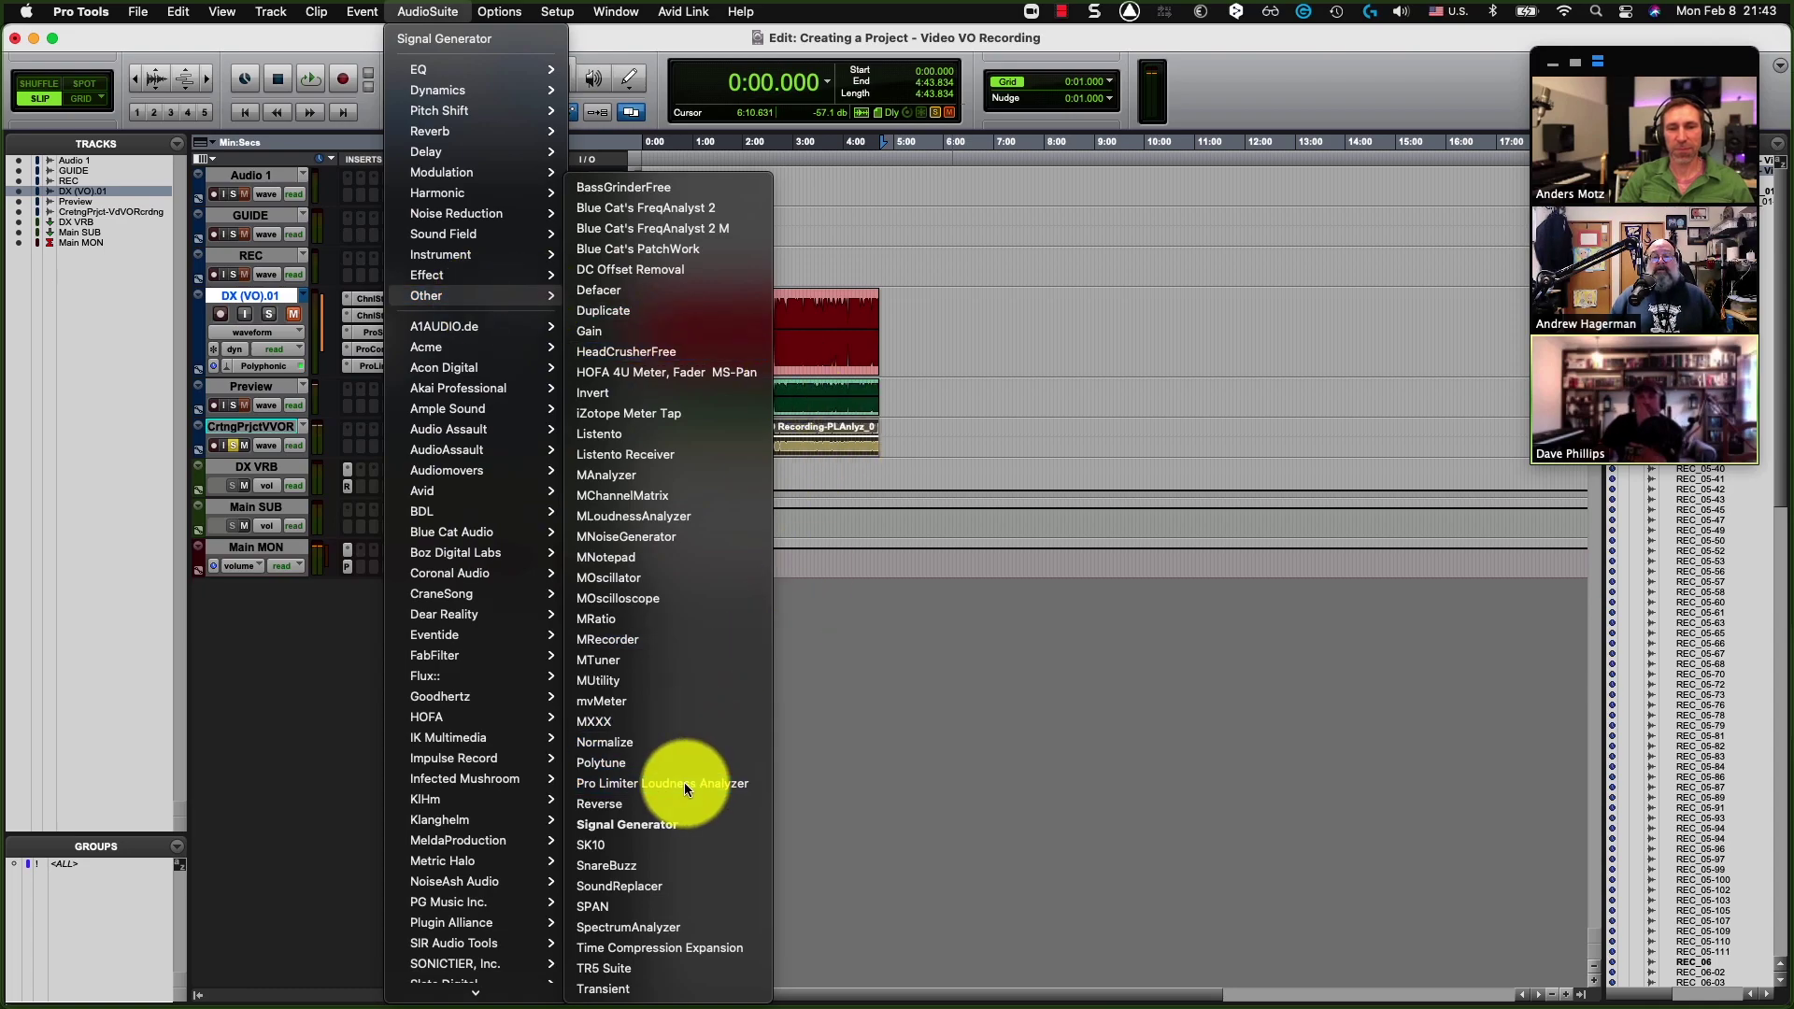
pyautogui.moveTo(1398, 630); pyautogui.dragTo(1117, 141)
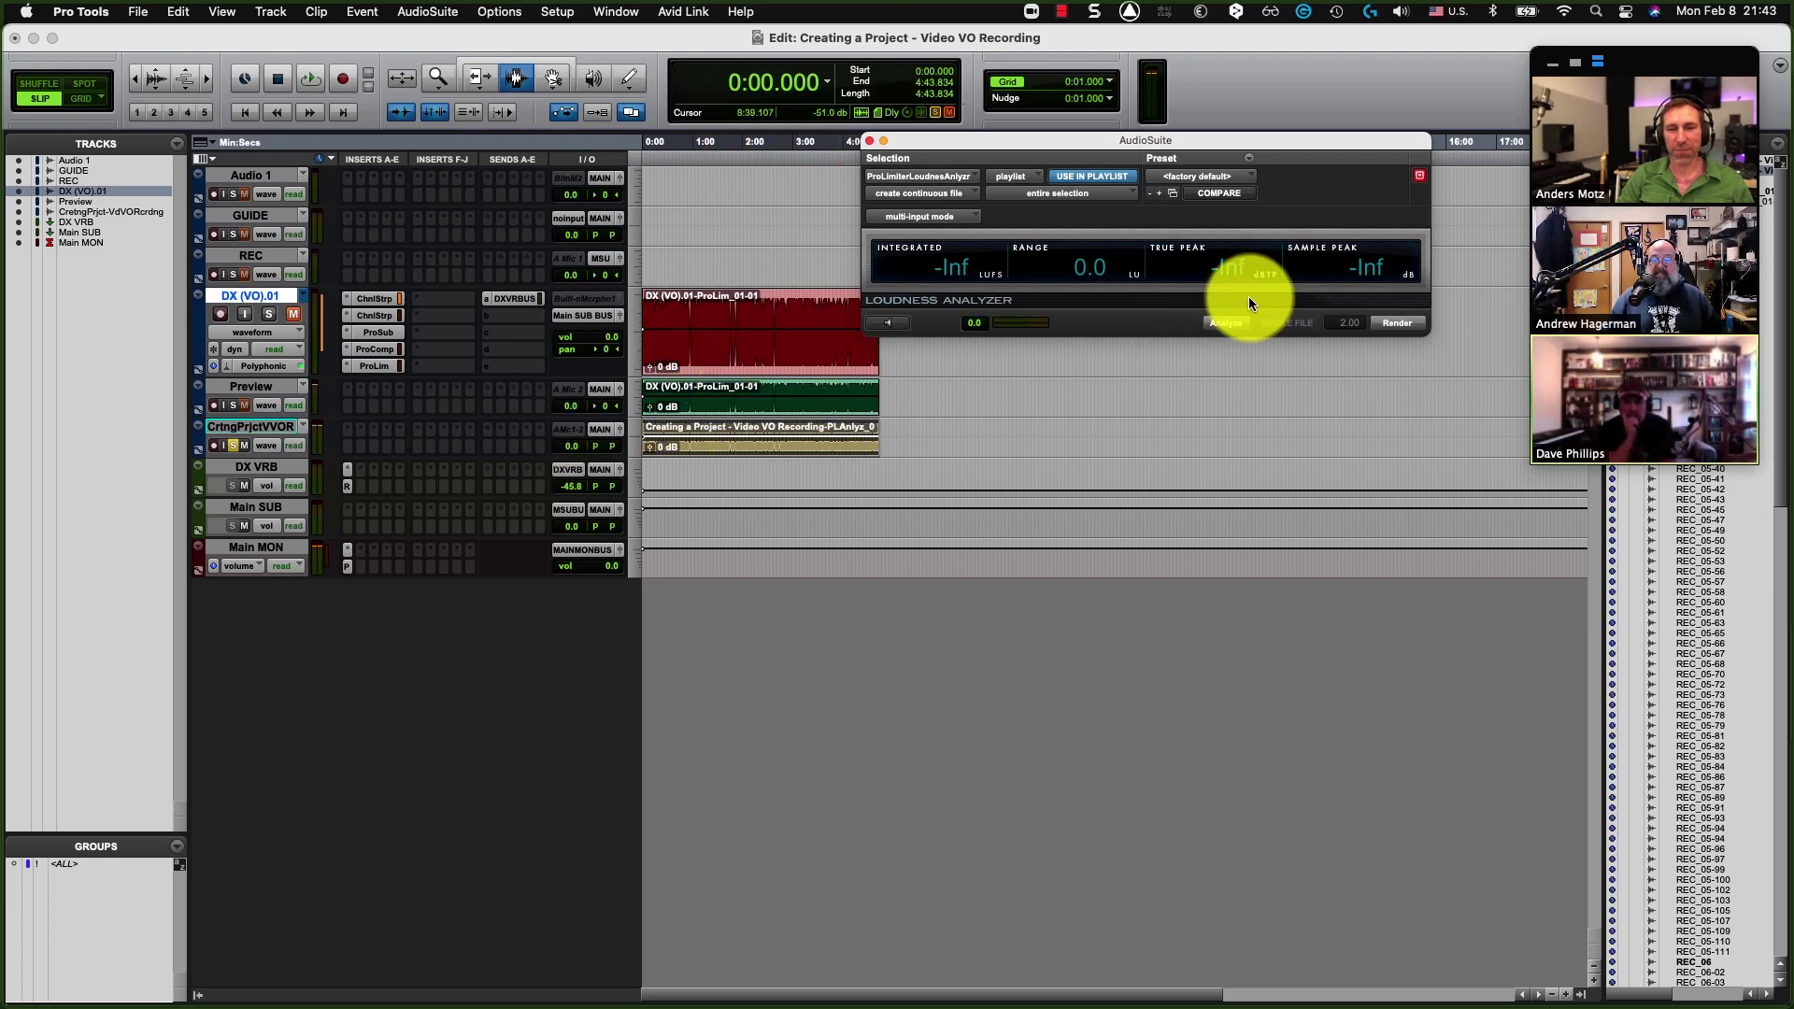
pyautogui.click(1224, 323)
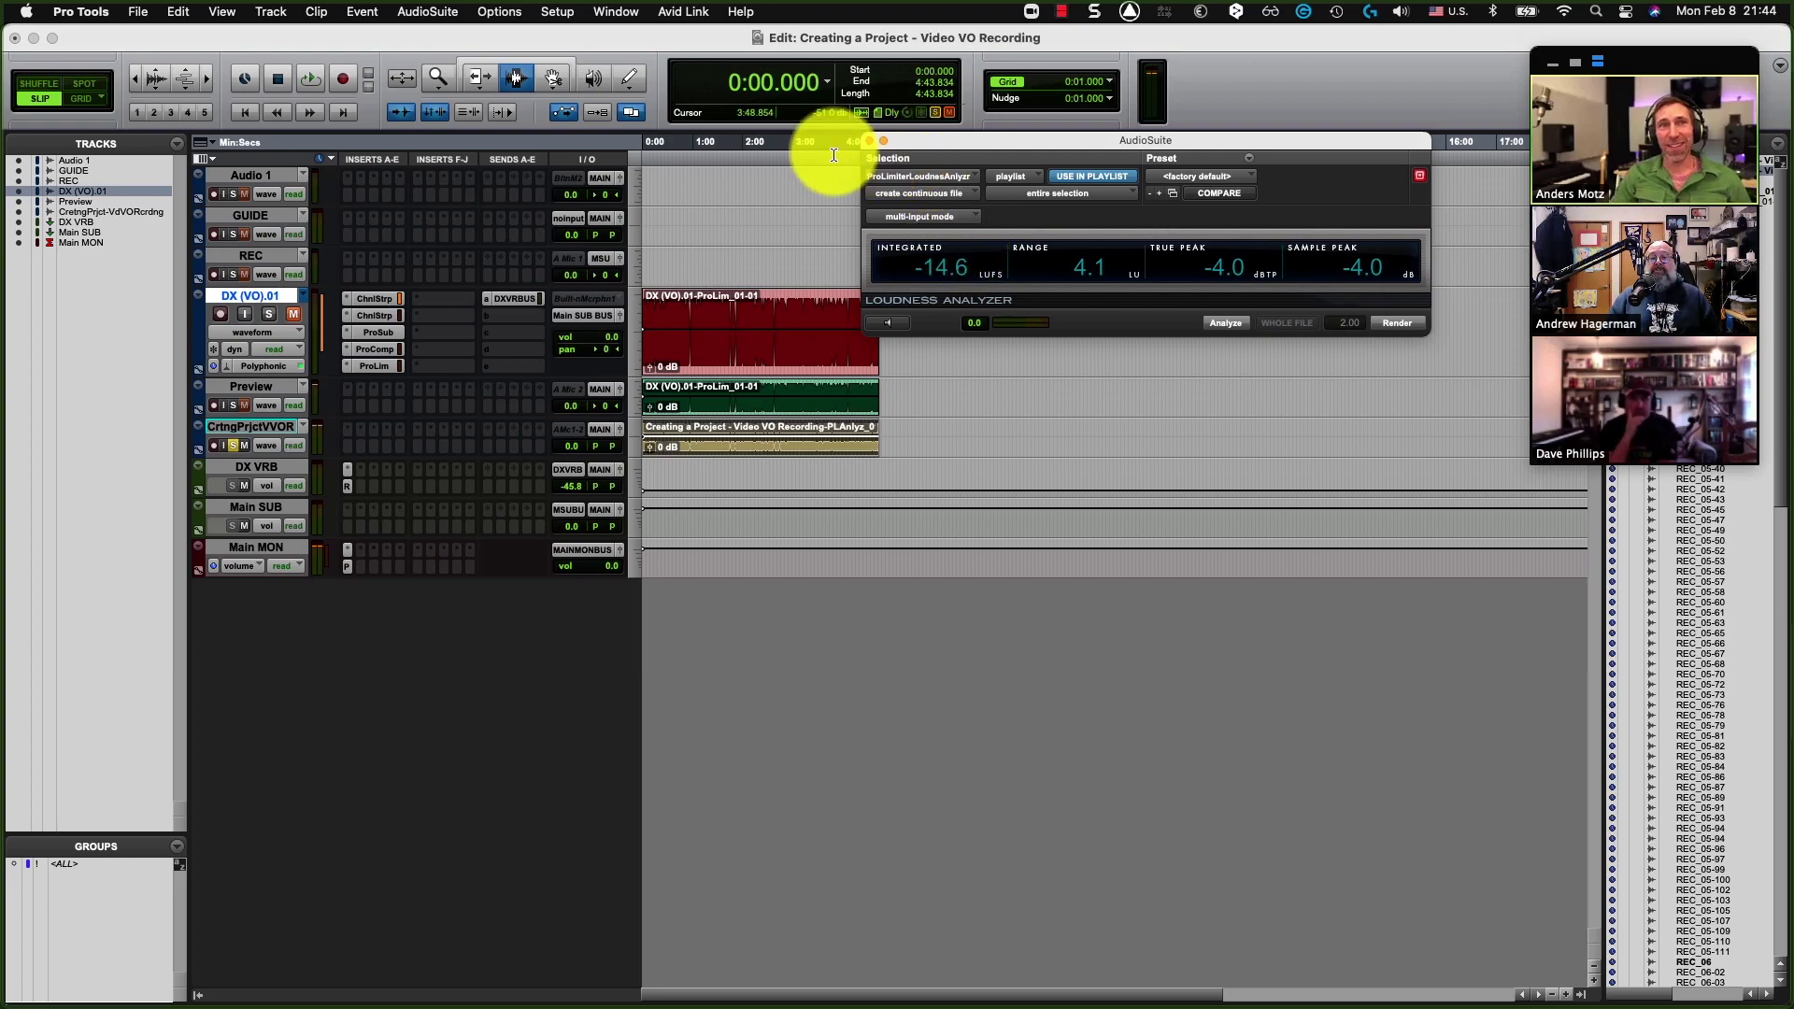
# Close the Loudness Analyzer window and browse the AudioSuite menu's Pitch Shift and Other submenus.
pyautogui.click(869, 143)
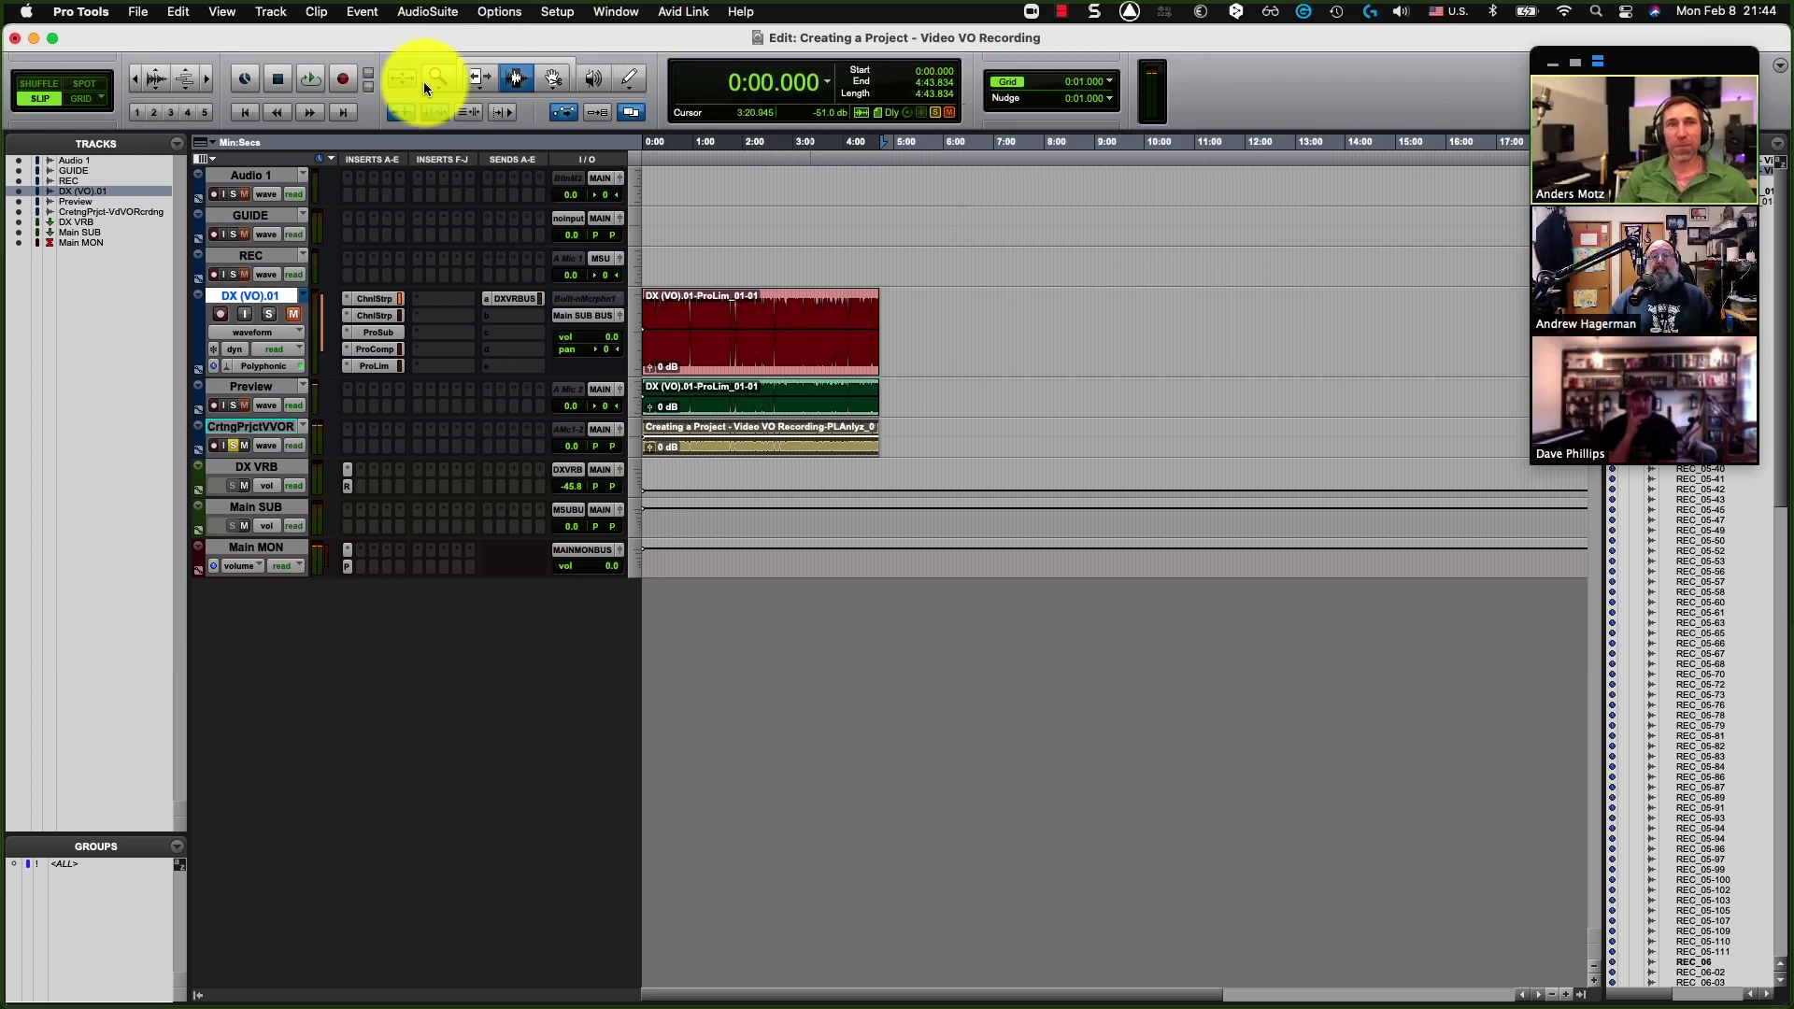
pyautogui.click(412, 12)
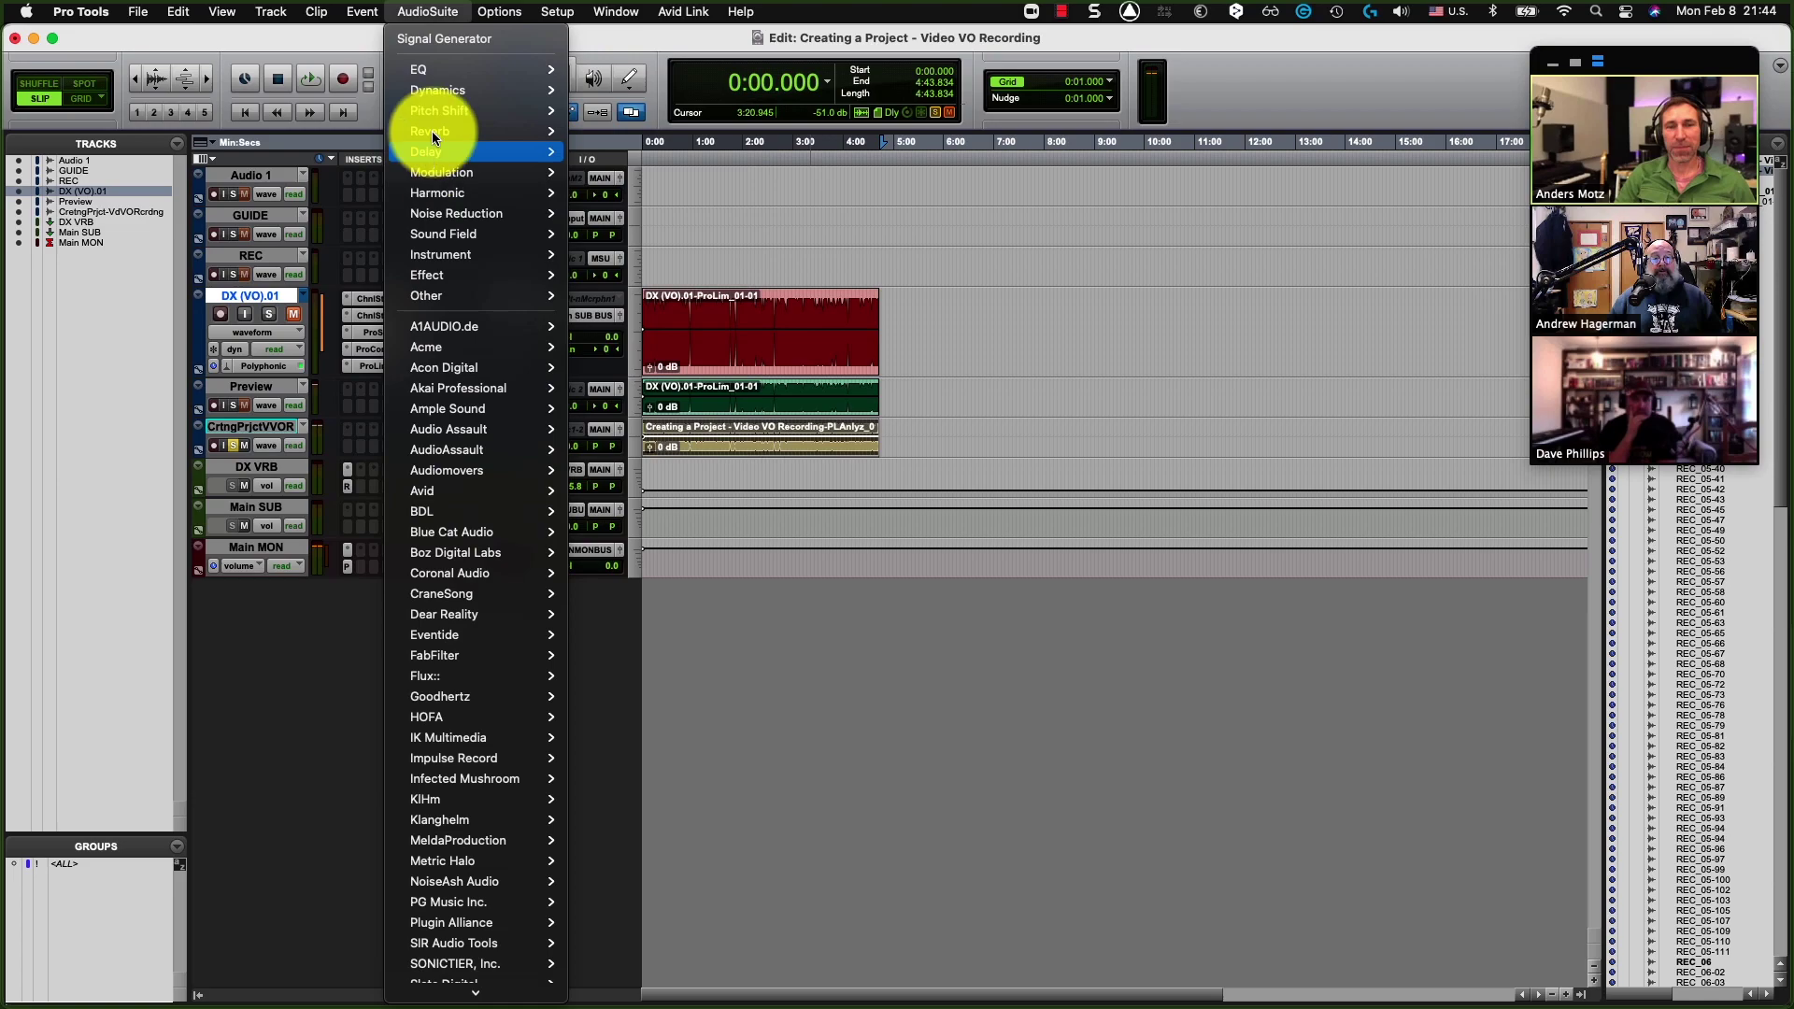
pyautogui.moveTo(441, 118)
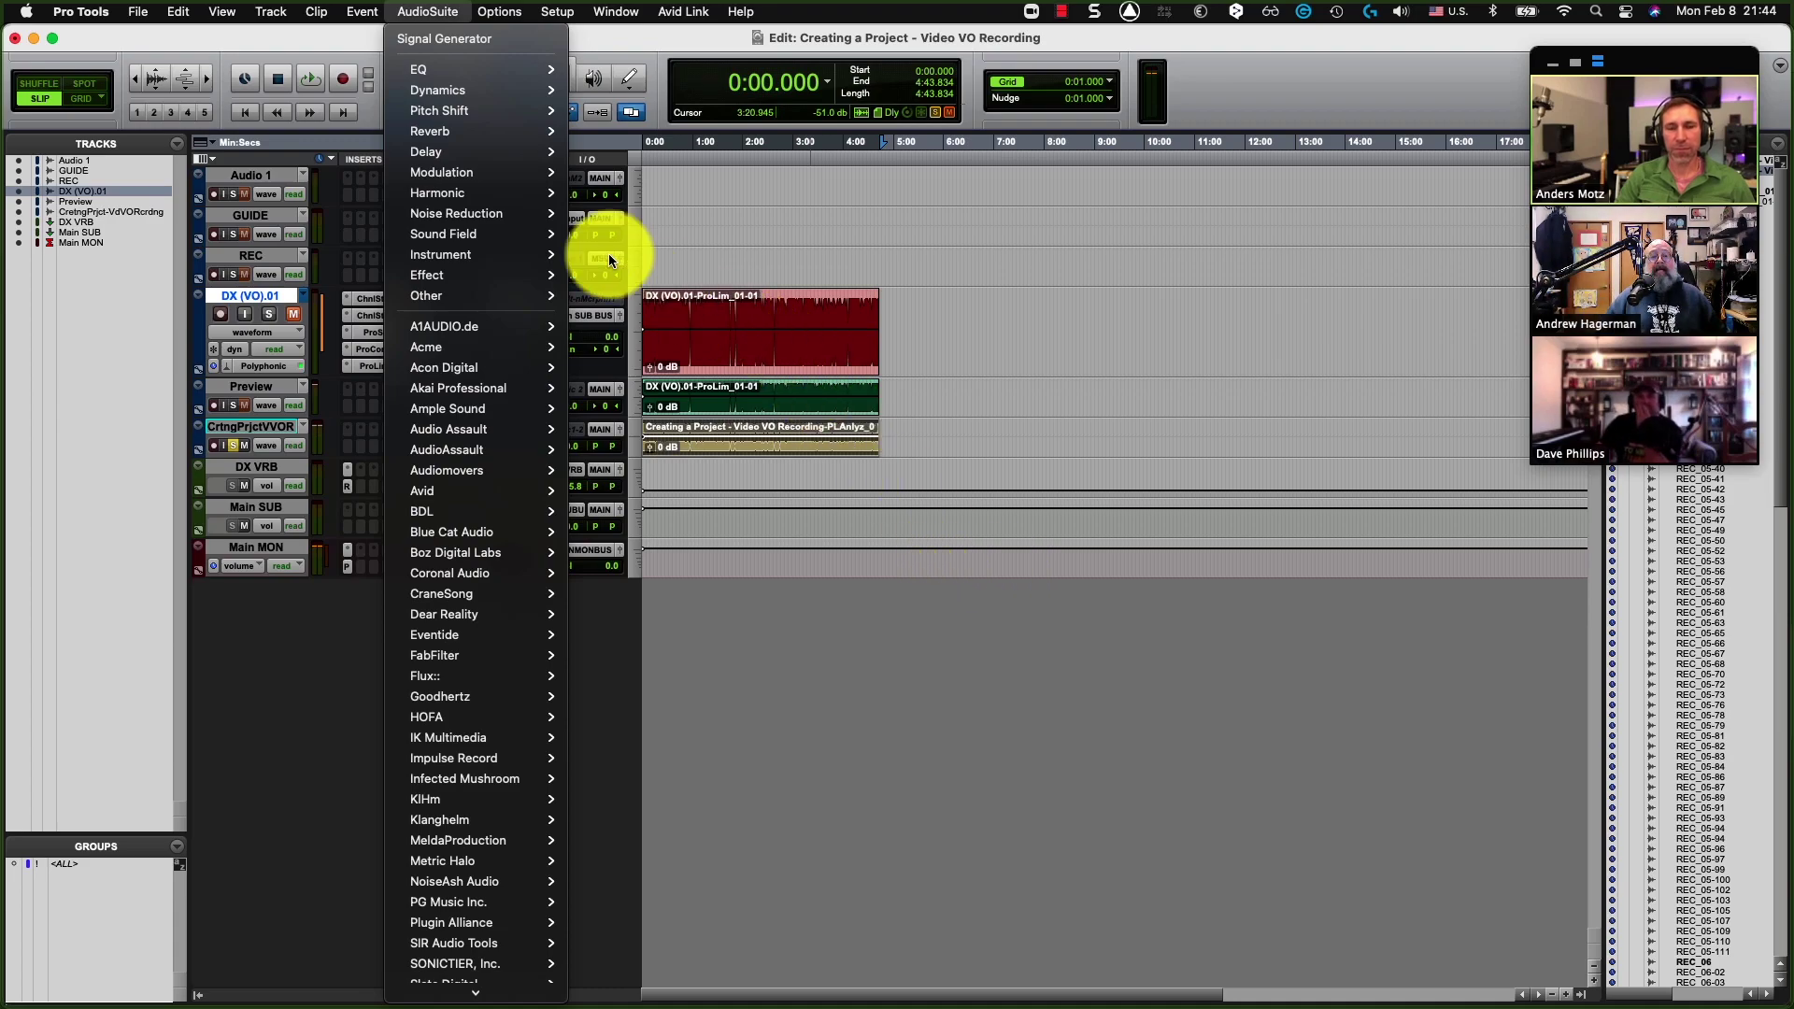
pyautogui.moveTo(454, 291)
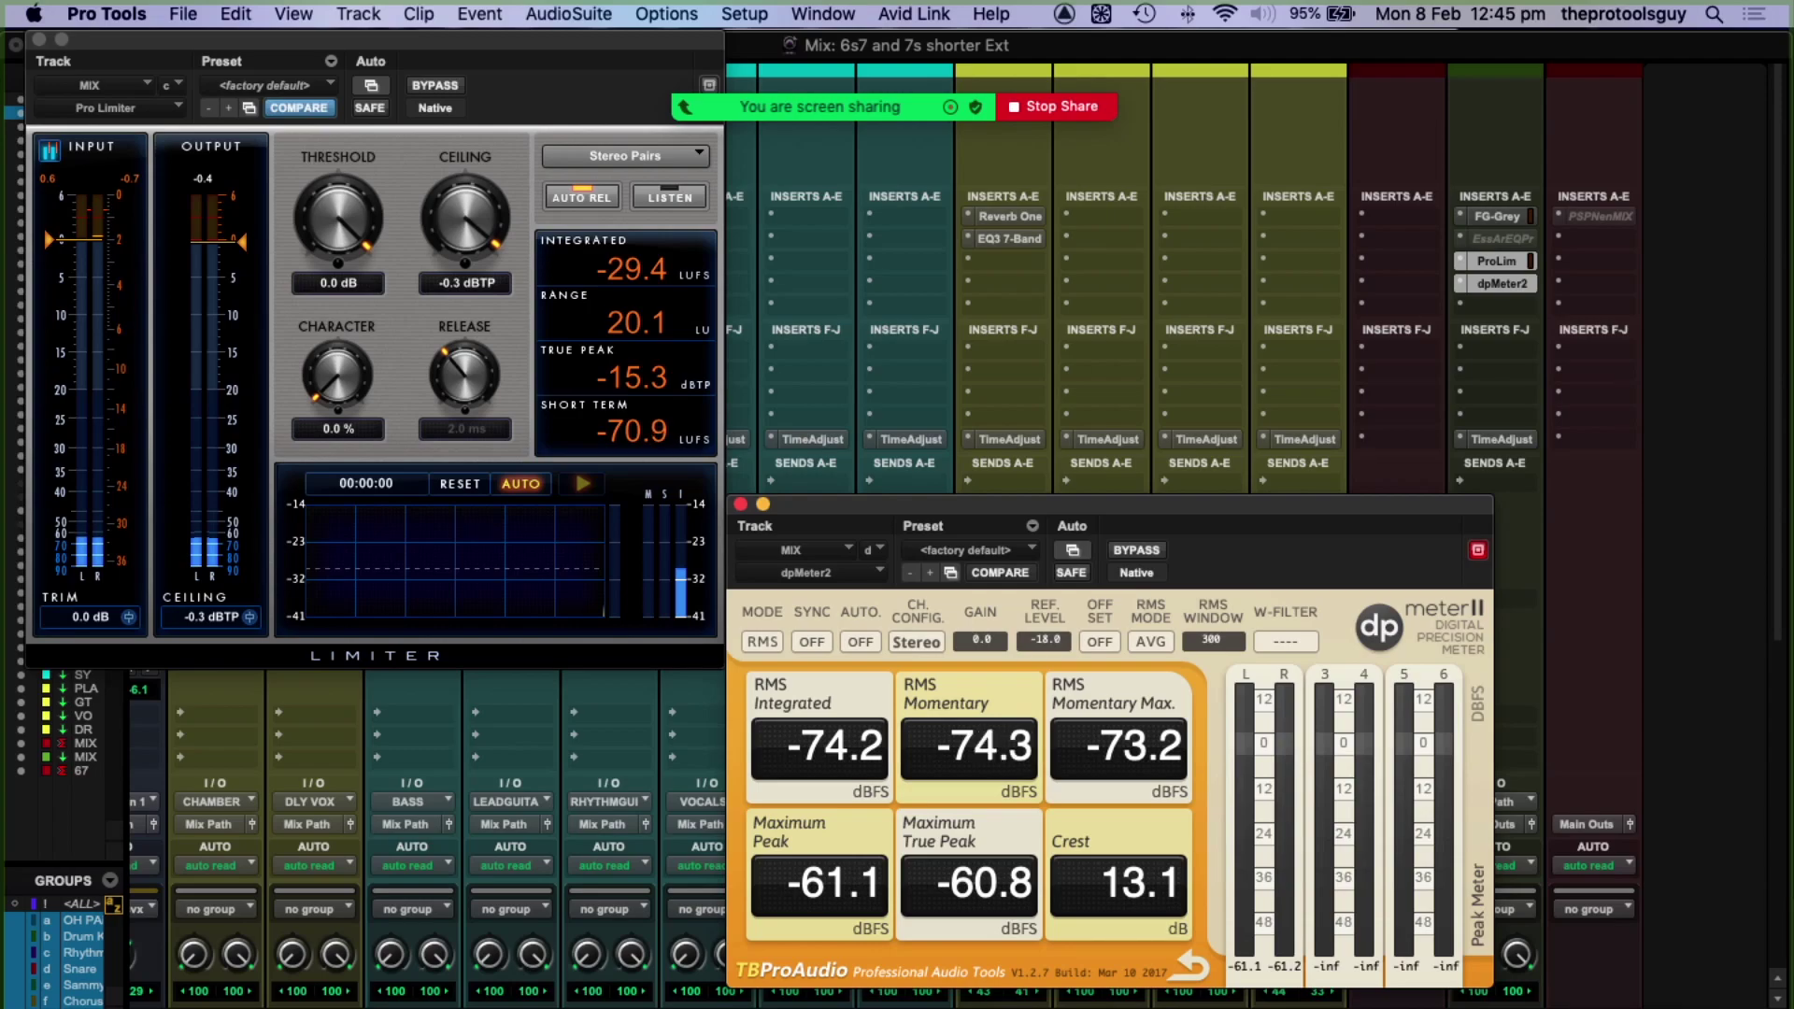
pyautogui.moveTo(934, 504); pyautogui.dragTo(816, 489)
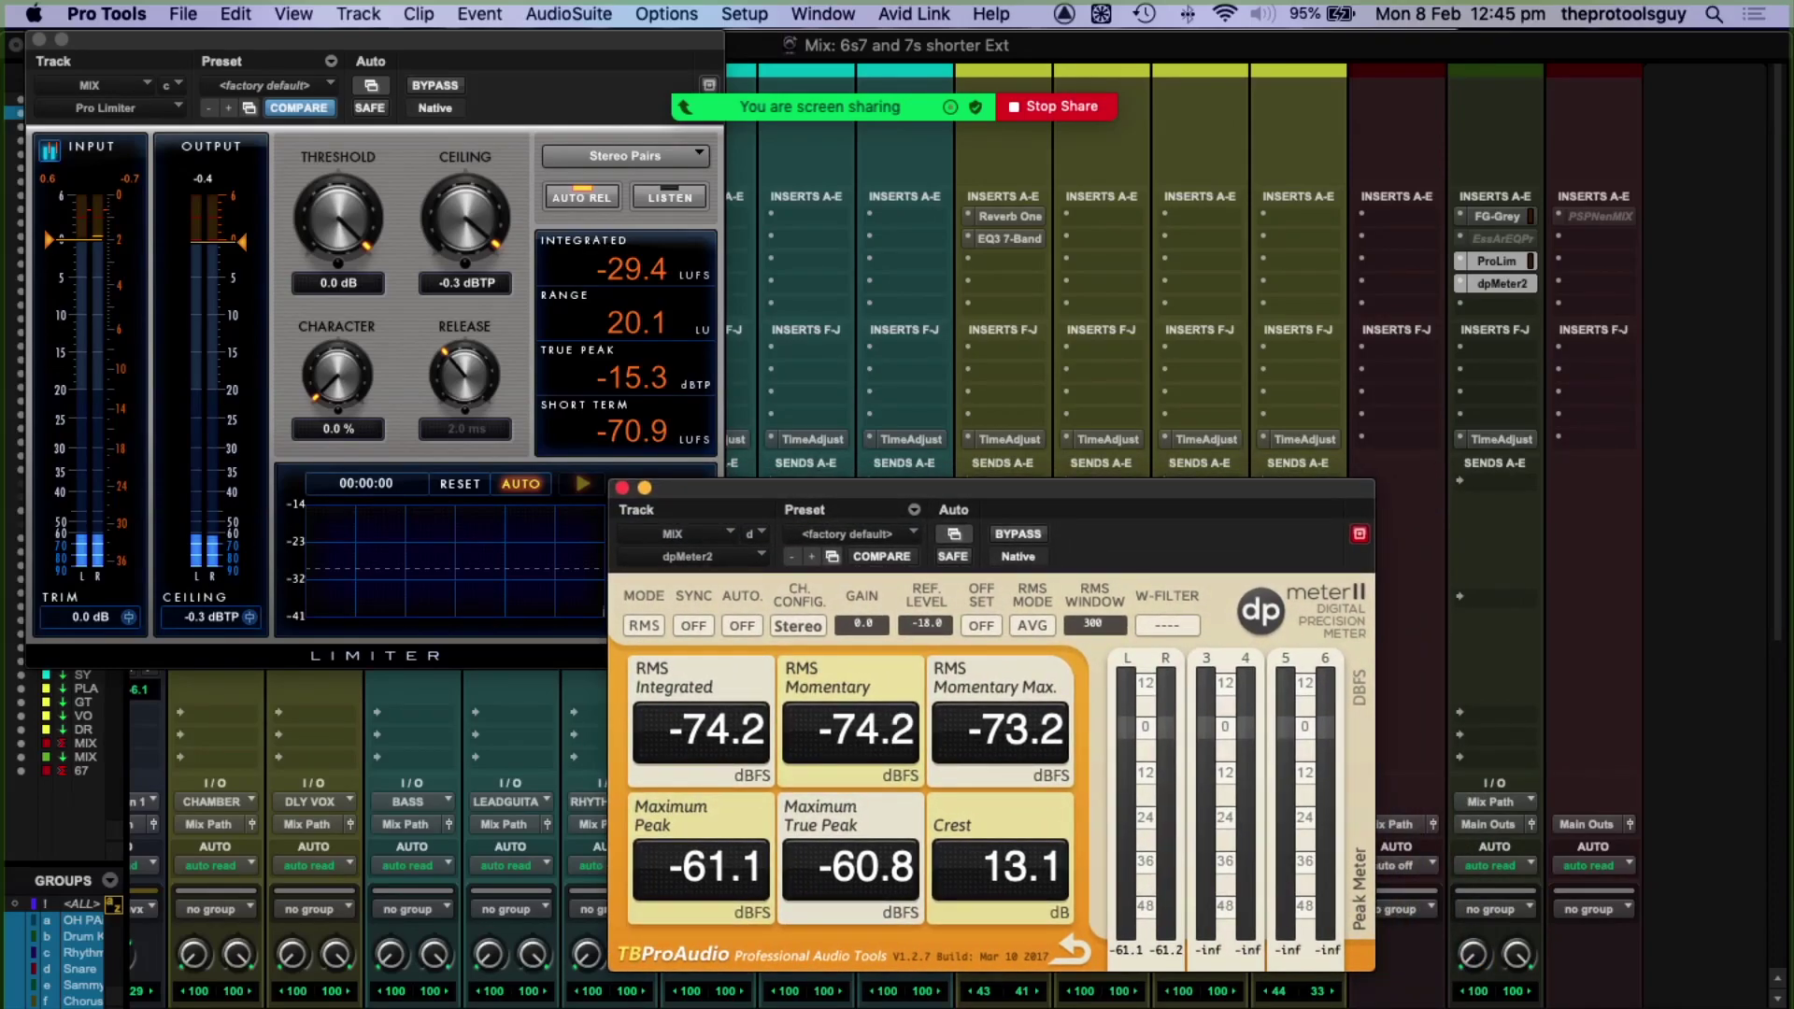